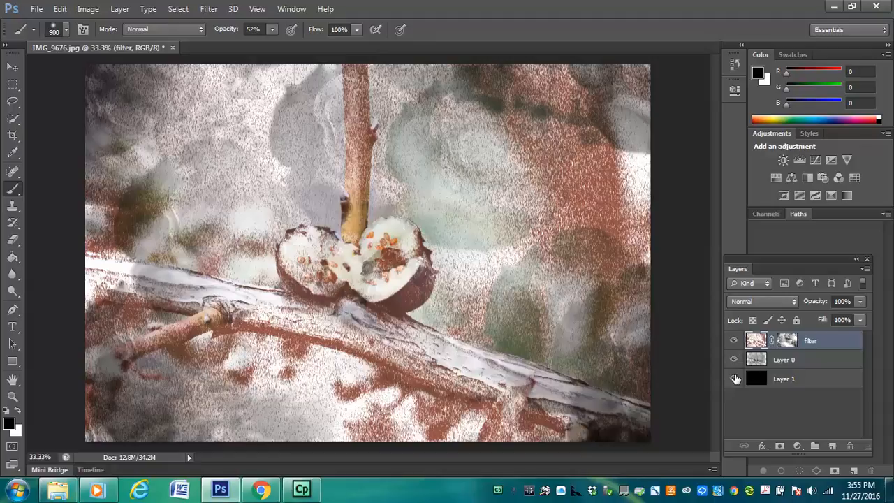
Compare the original IMG_9676.jpg state with Snapshot 1 and Snapshot 2 in the history, finishing on Snapshot 2
left_click(734, 63)
left_click_drag(716, 153, 692, 56)
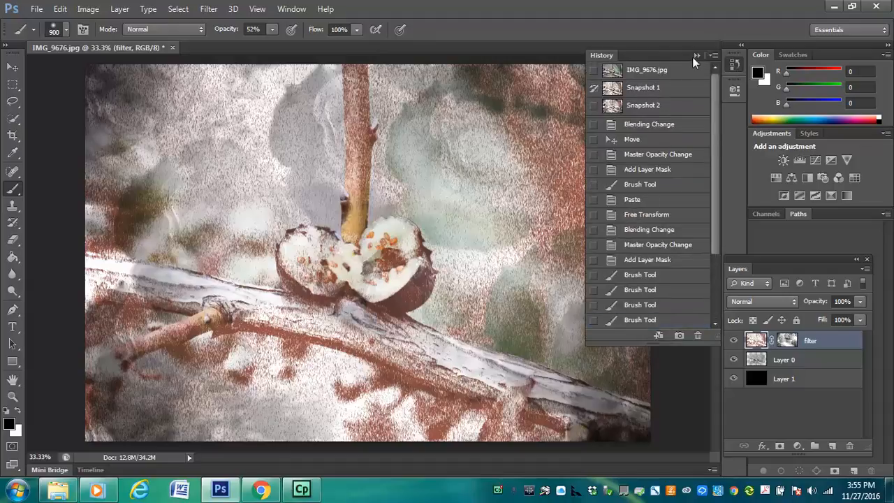
left_click(676, 105)
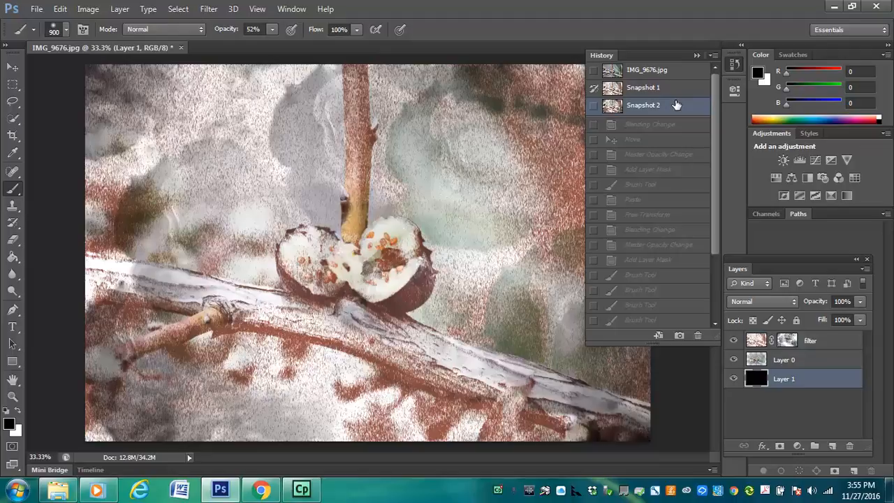
left_click(671, 87)
left_click(669, 106)
left_click(665, 76)
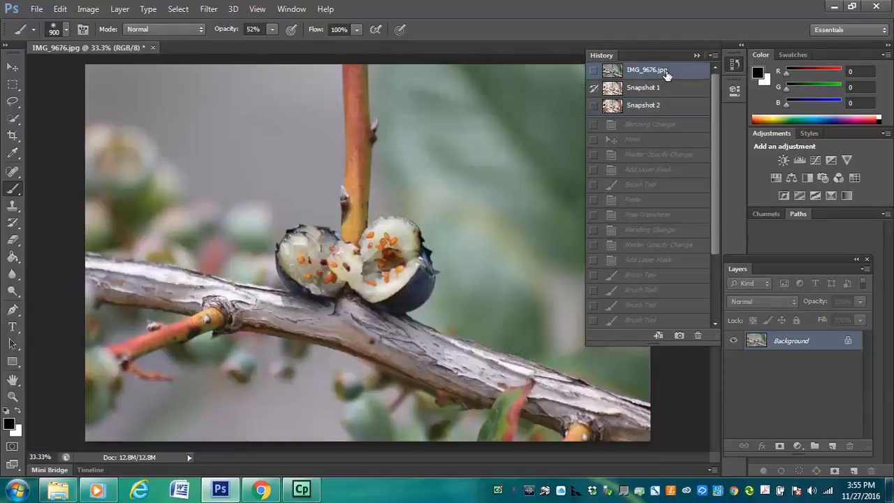
left_click(669, 106)
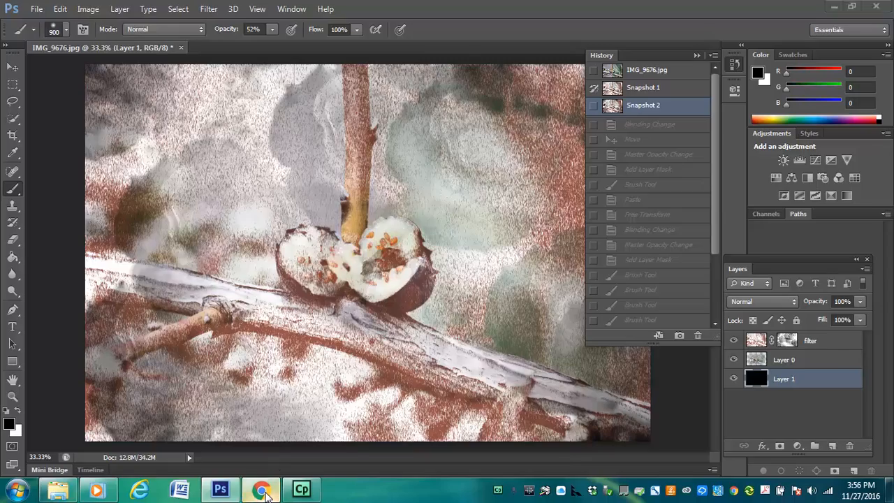
Switch to Chrome, browse the texture background image results and copy the enlarged tan fur texture image
left_click(261, 489)
left_click_drag(889, 301, 866, 59)
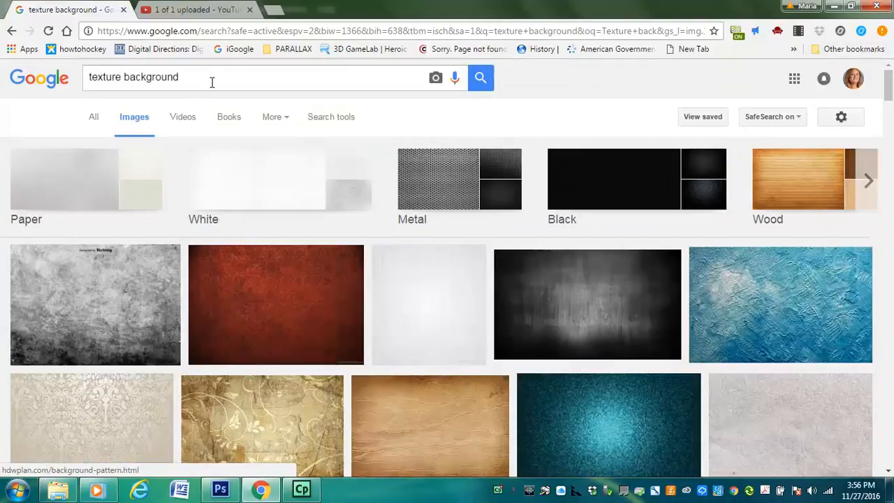
scroll(885, 84, "down", 1)
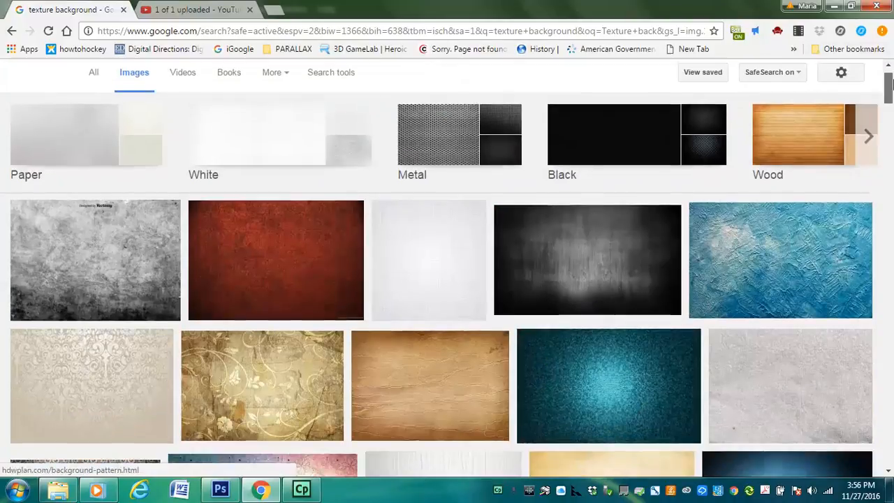
left_click_drag(887, 84, 889, 89)
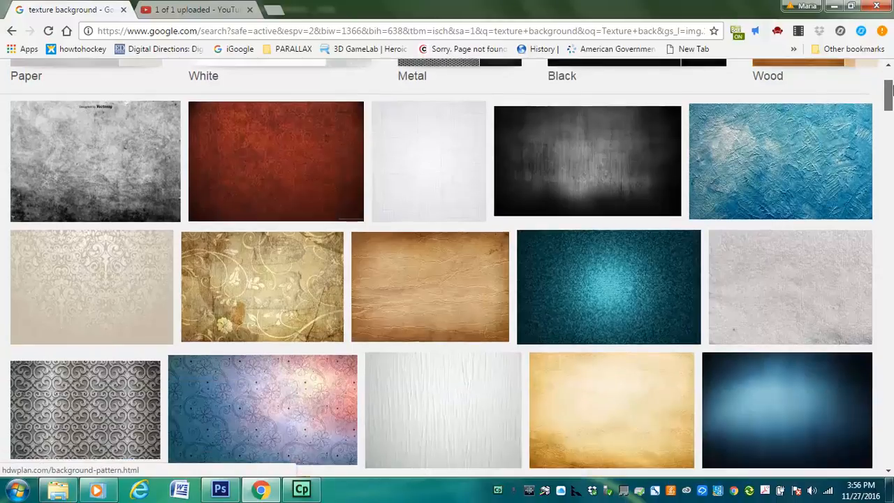
left_click_drag(888, 89, 889, 102)
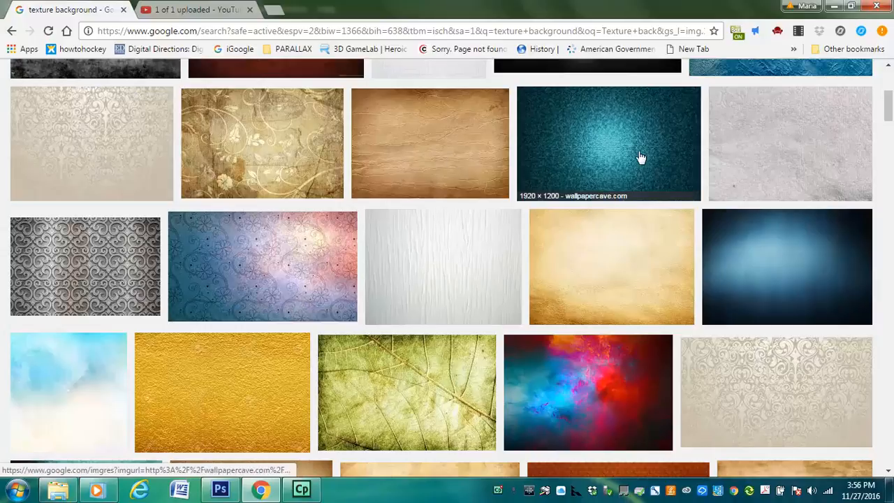
left_click_drag(890, 115, 891, 151)
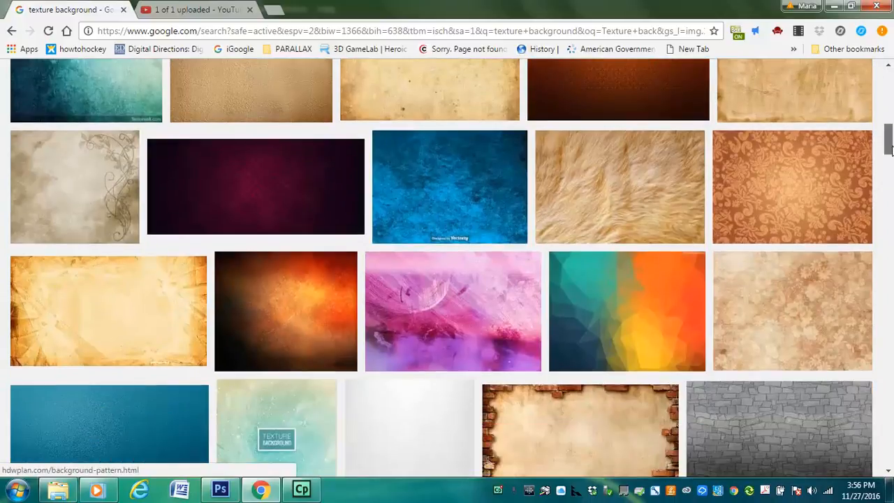
left_click_drag(892, 151, 892, 153)
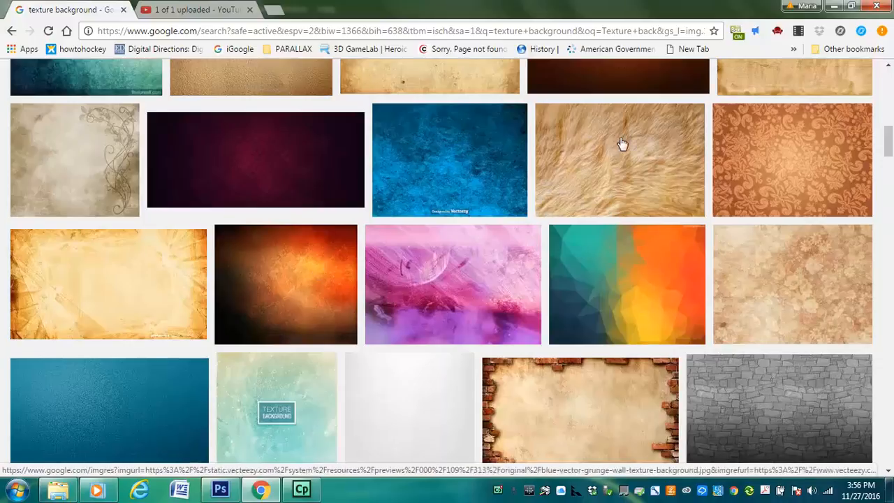
left_click(615, 172)
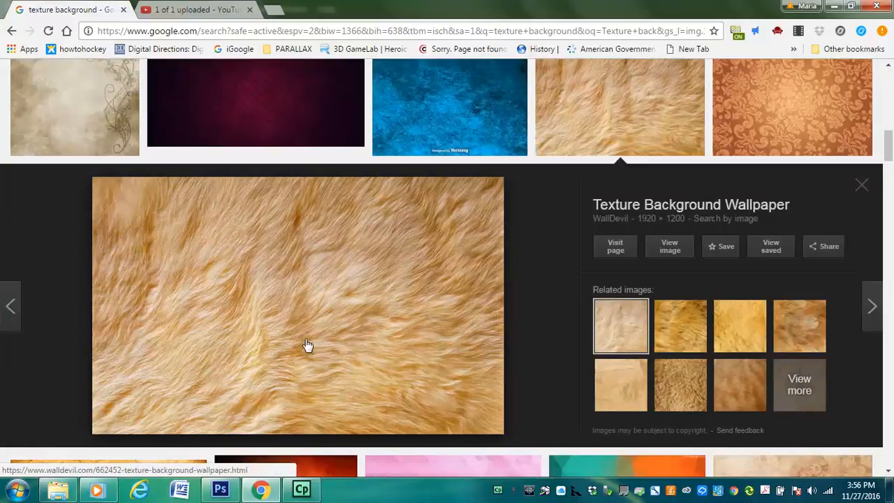
right_click(253, 312)
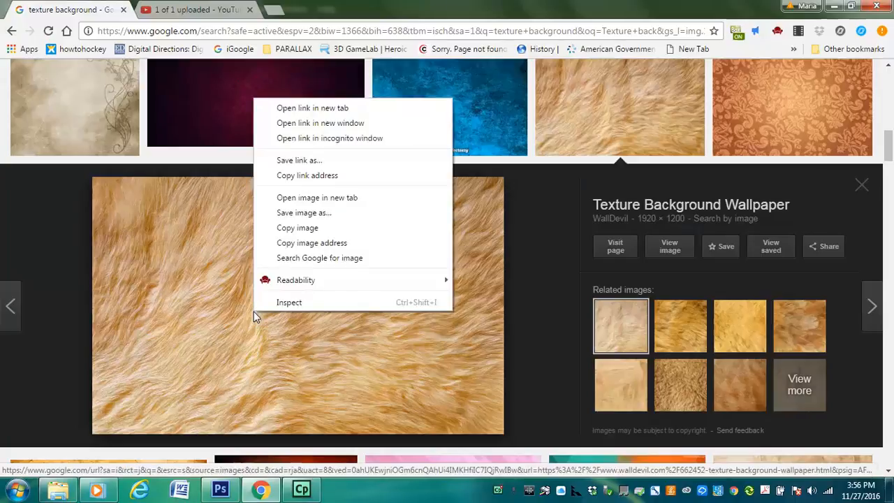
left_click(299, 229)
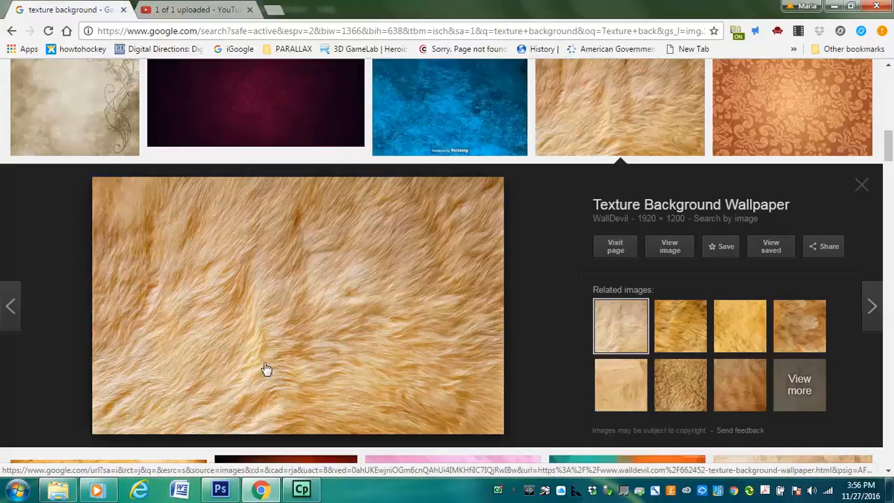
Switch to Photoshop, paste the copied fur texture and place its layer above the filter layer
left_click(220, 489)
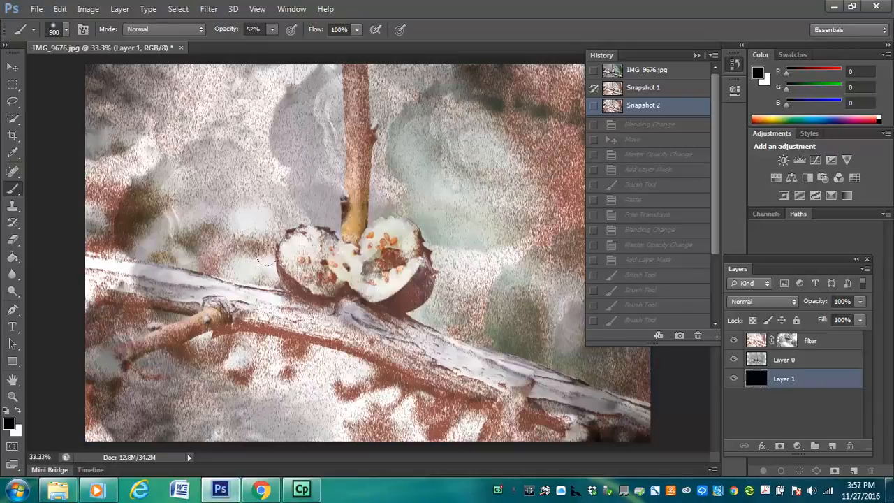
key("ctrl+v")
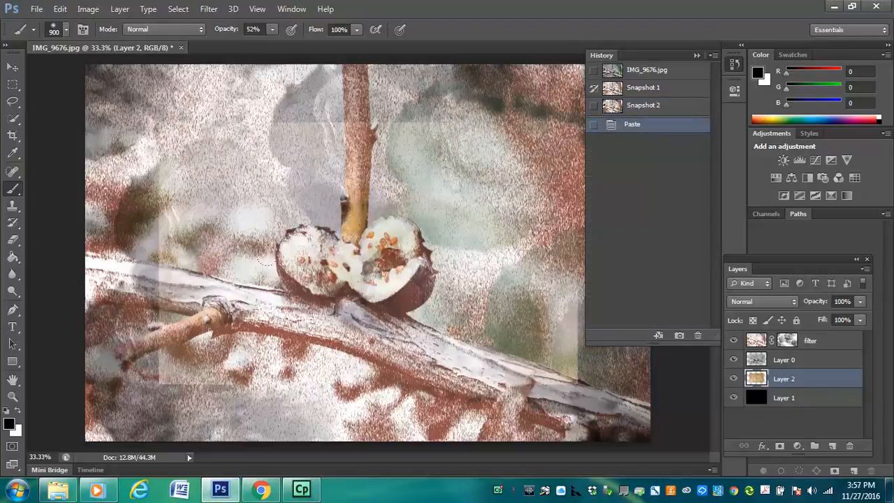
left_click_drag(814, 377, 801, 334)
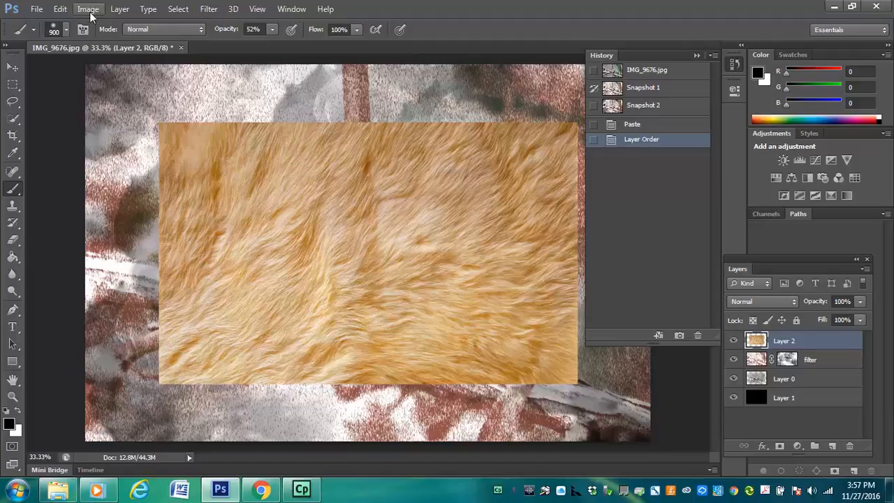
Try the fur texture layer directly beneath the filter layer, and return it to the top of the layer stack
left_click(61, 10)
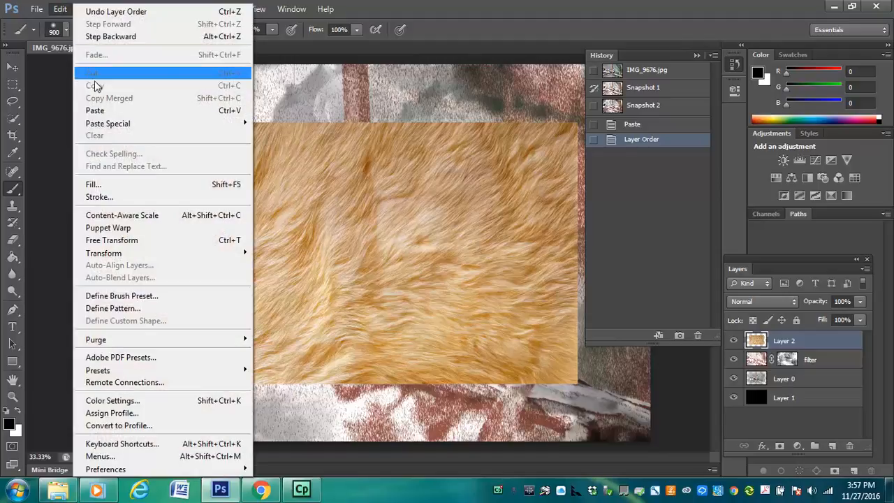
left_click(50, 106)
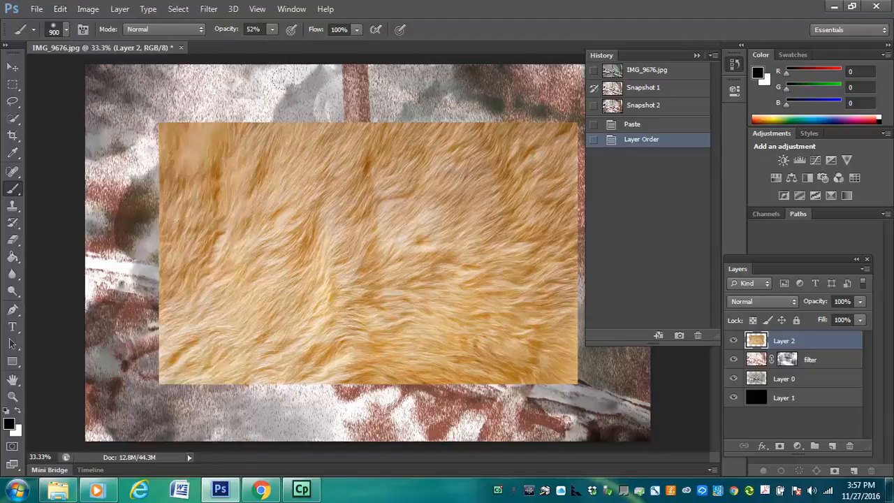
left_click_drag(818, 343, 825, 375)
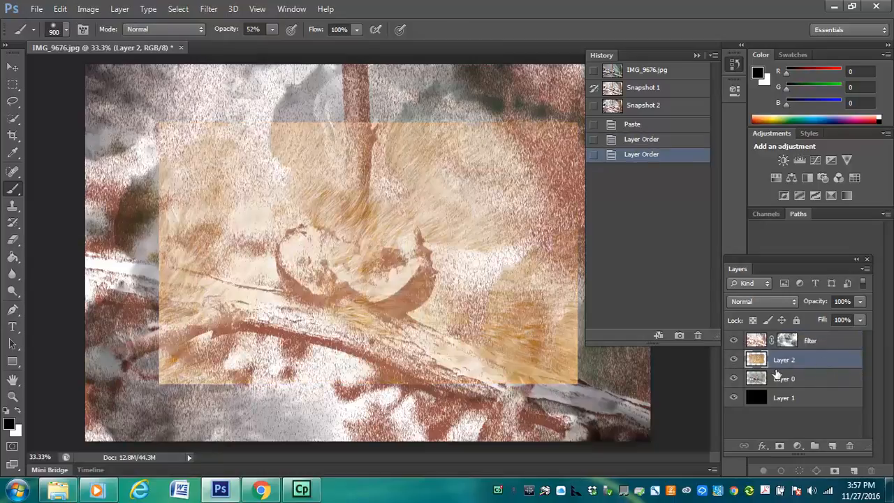
left_click_drag(820, 343, 823, 338)
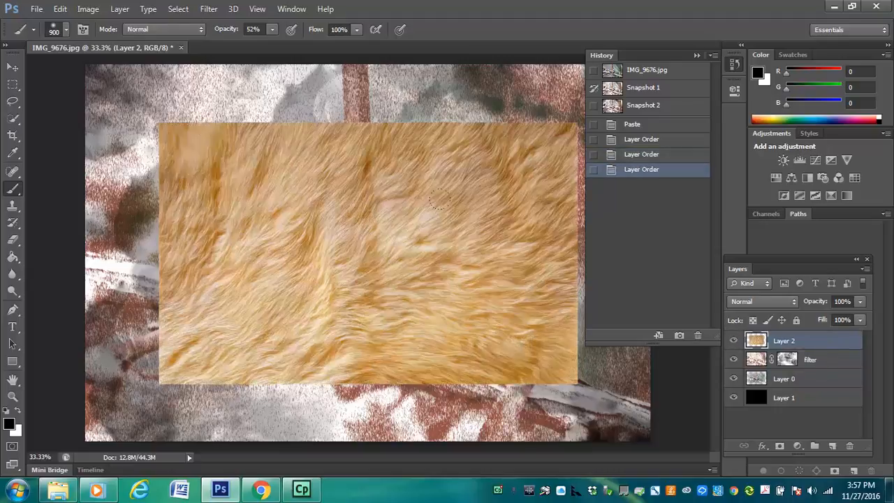
Free-transform the fur texture layer to about 147% width and 151% height so it covers the canvas, and collapse the history
key("ctrl+t")
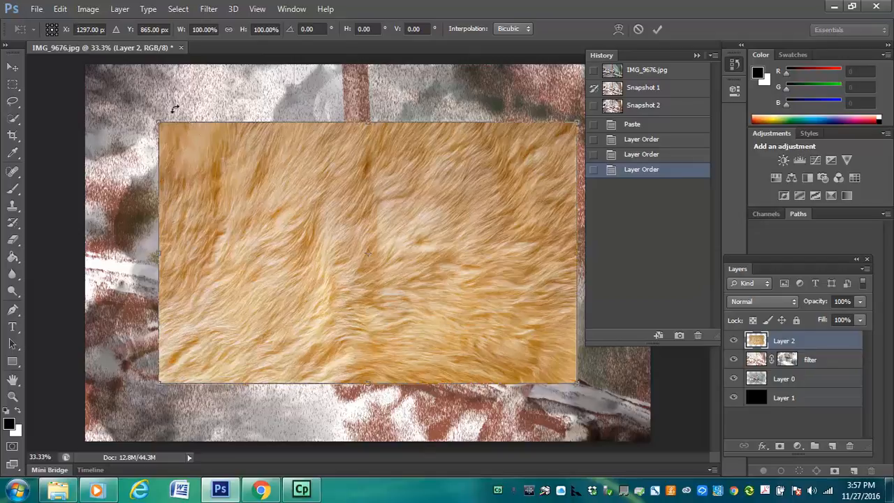
left_click(70, 11)
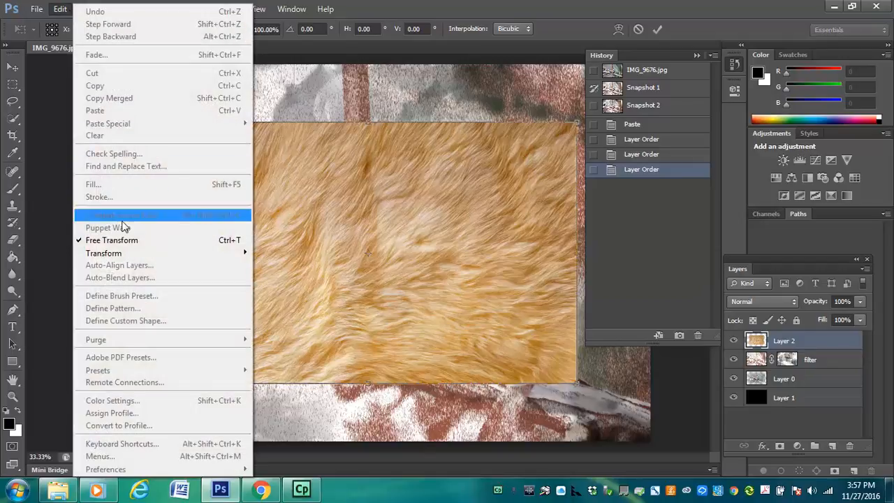
mouse_move(125, 254)
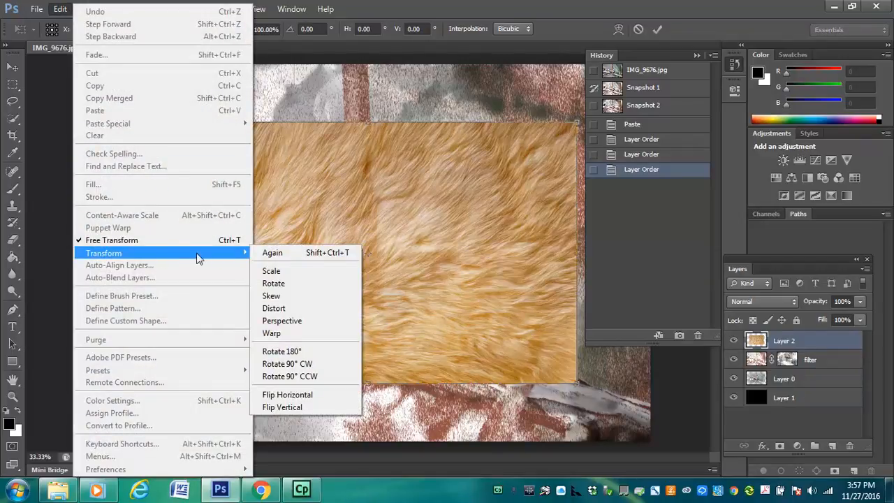
left_click(341, 210)
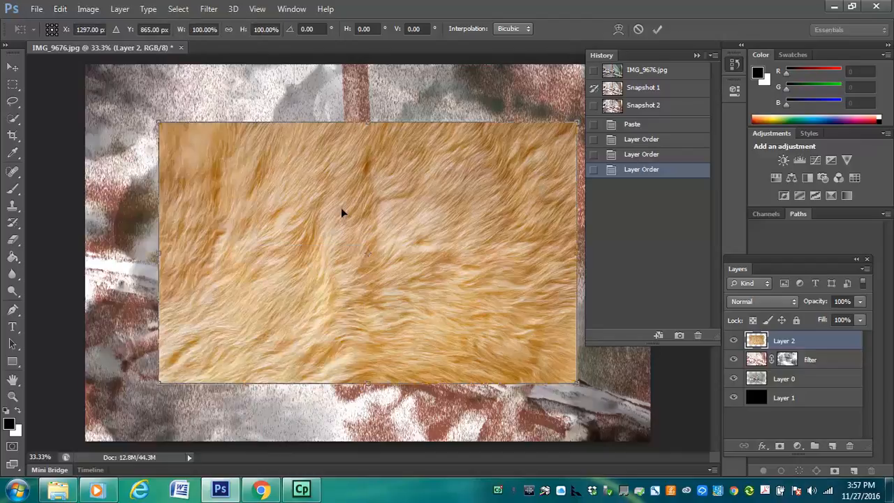
left_click_drag(160, 123, 68, 65)
left_click_drag(583, 385, 687, 455)
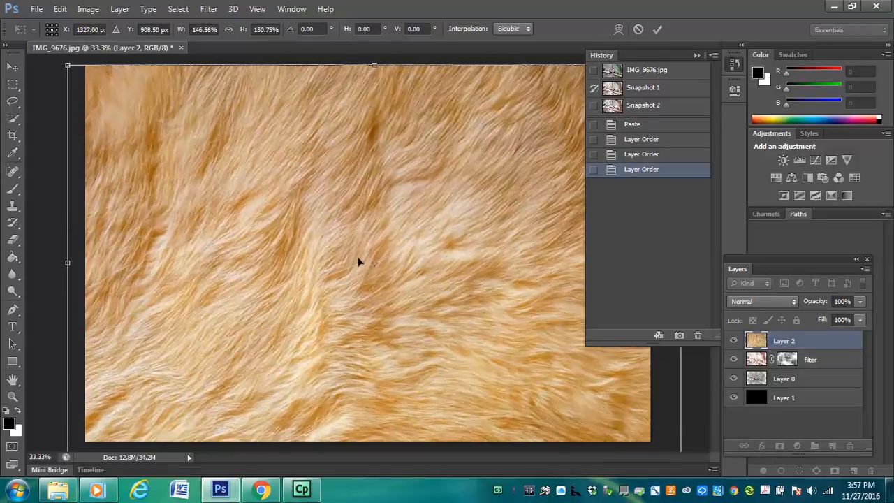
key("b")
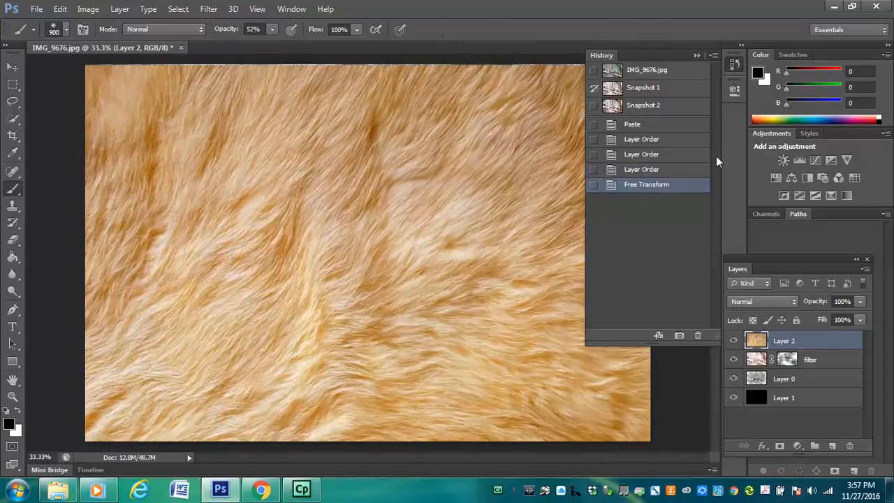
left_click(697, 55)
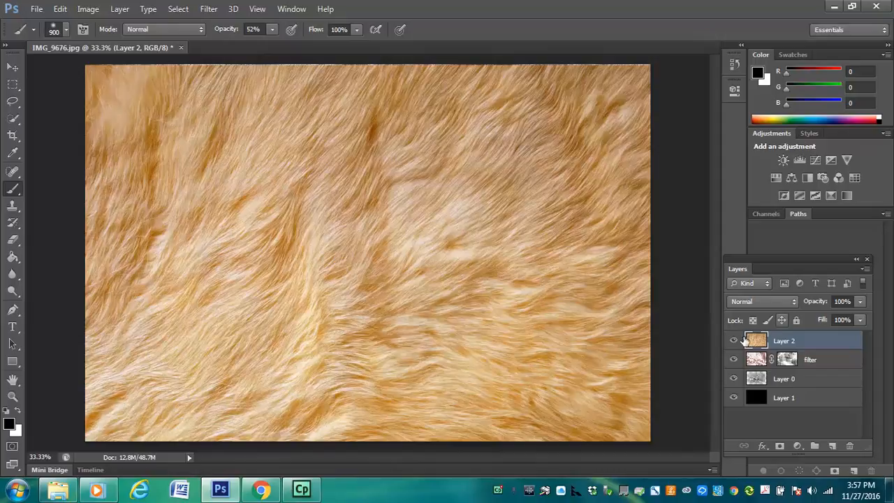
Shift the enlarged fur texture slightly up and sideways, keeping the whole canvas covered, and commit its position
key("v")
left_click_drag(441, 296, 435, 283)
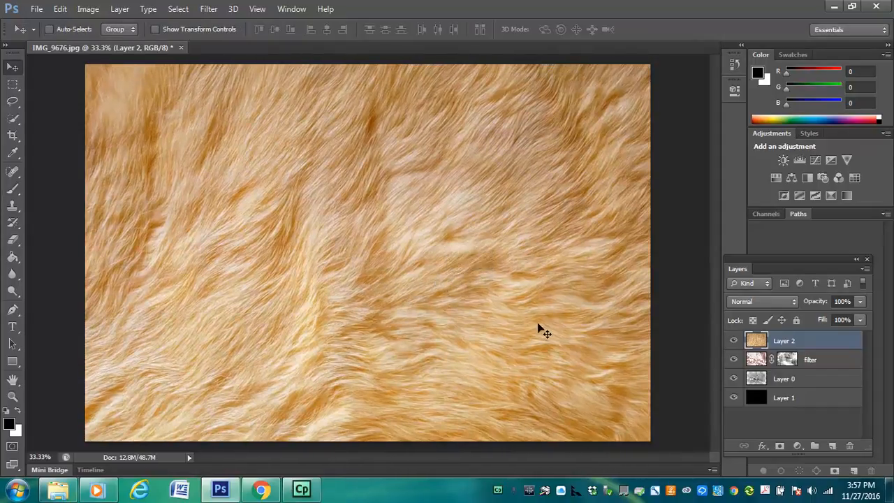
left_click_drag(559, 201, 538, 189)
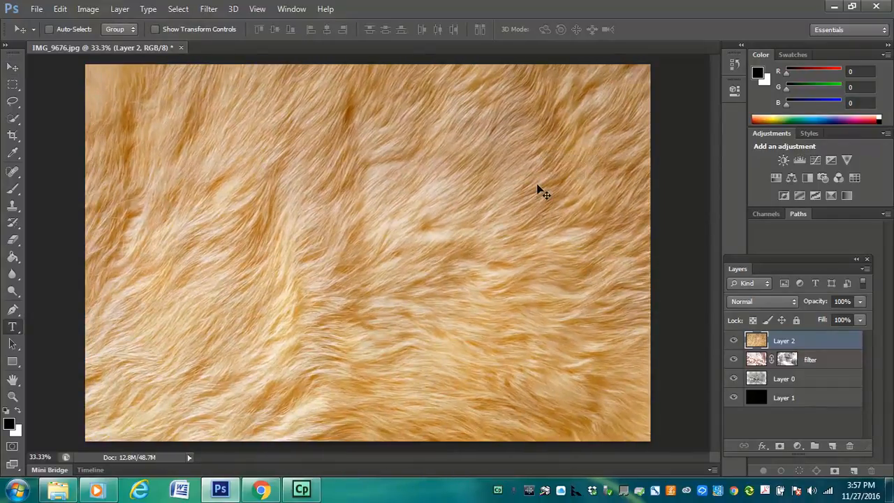
key("ctrl+t")
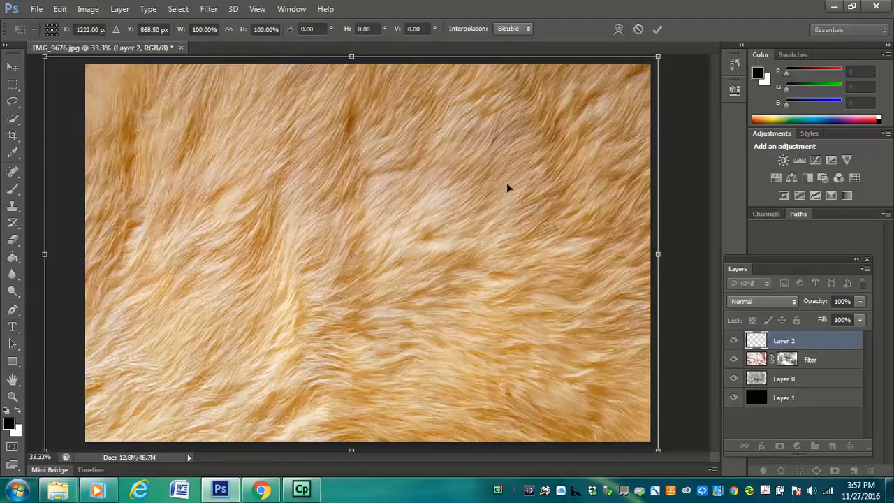
left_click_drag(576, 174, 583, 175)
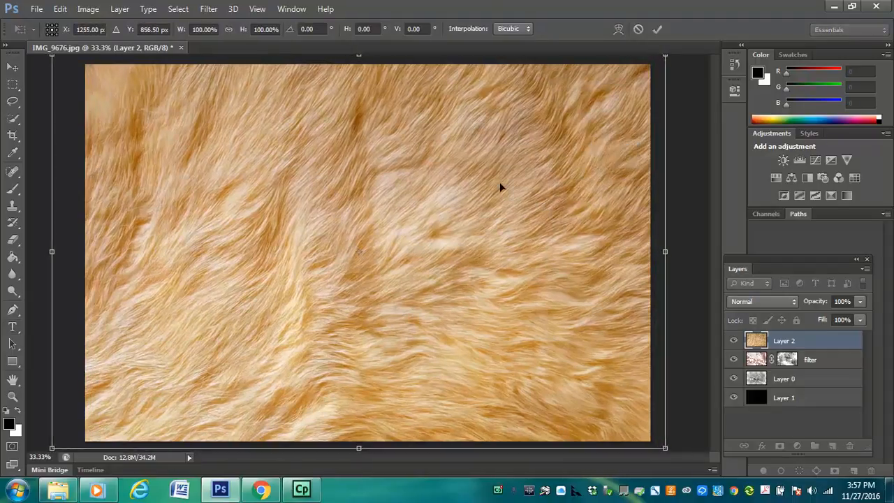
left_click_drag(502, 188, 506, 190)
key("Return")
key("t")
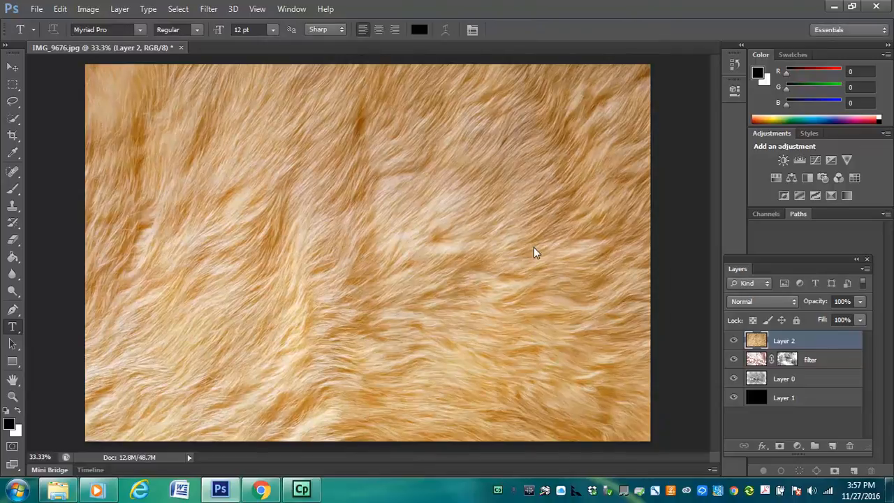
Set the fur texture layer's blending mode to Multiply
left_click(779, 302)
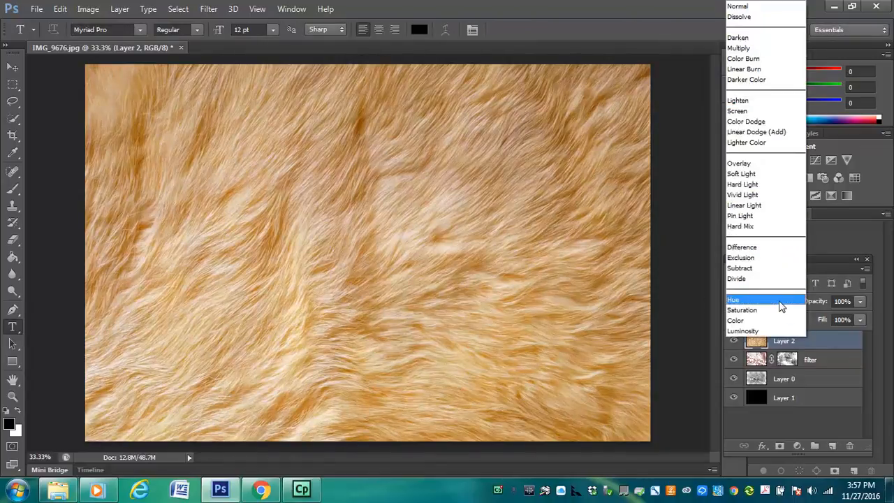
left_click(749, 51)
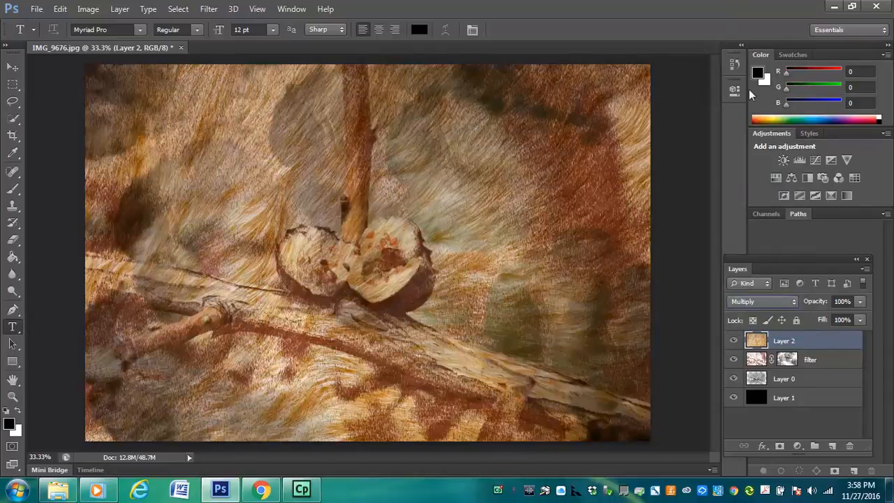
Try the Screen, Soft Light and Overlay blending modes on the fur texture layer
left_click(762, 299)
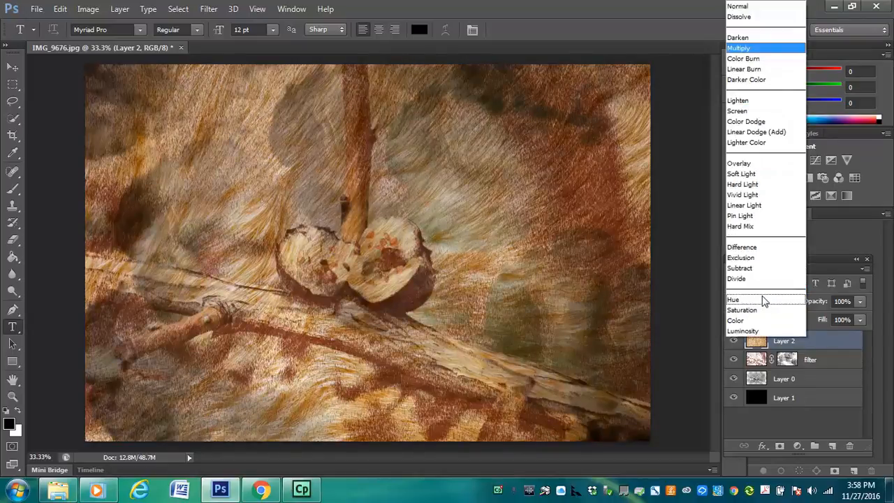
left_click(749, 112)
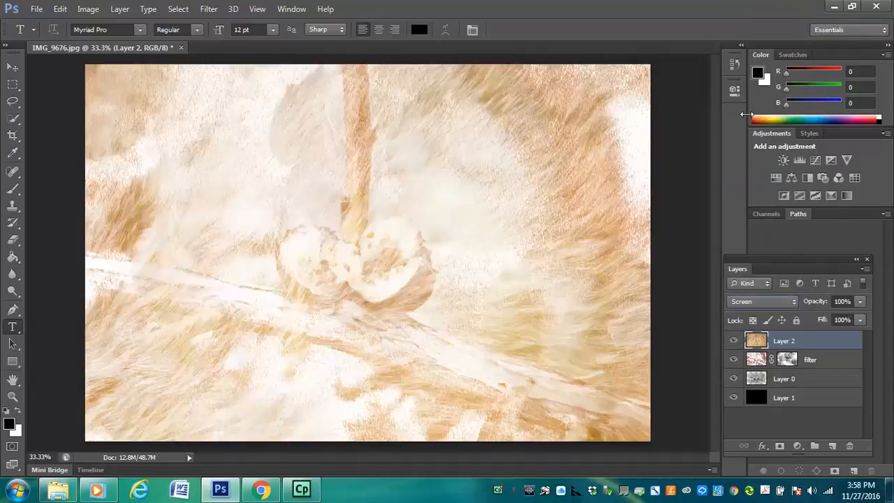
left_click(744, 301)
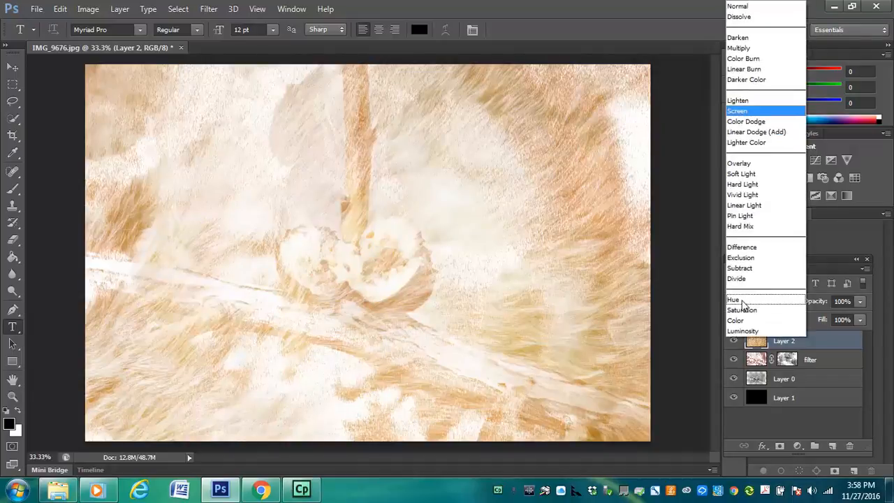
left_click(744, 173)
left_click(755, 306)
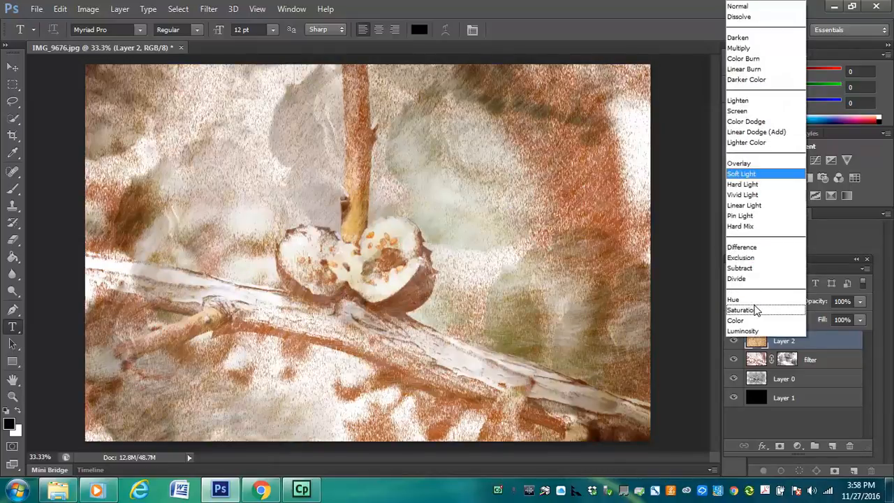
left_click(742, 163)
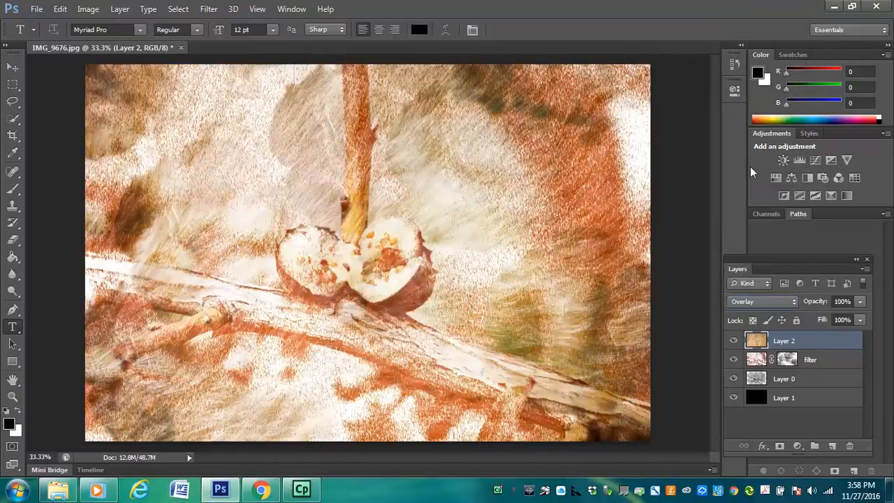
Try the Difference blending mode on the fur texture layer with its opacity reduced to 51%
left_click(756, 307)
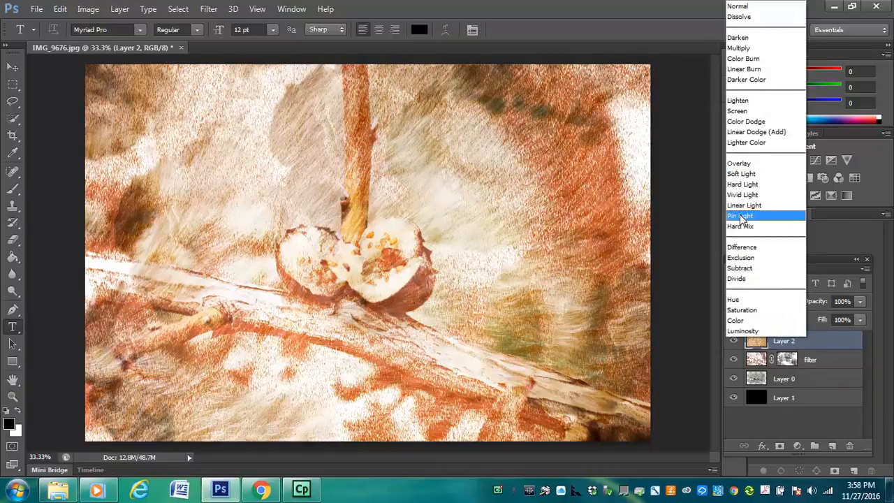
left_click(750, 249)
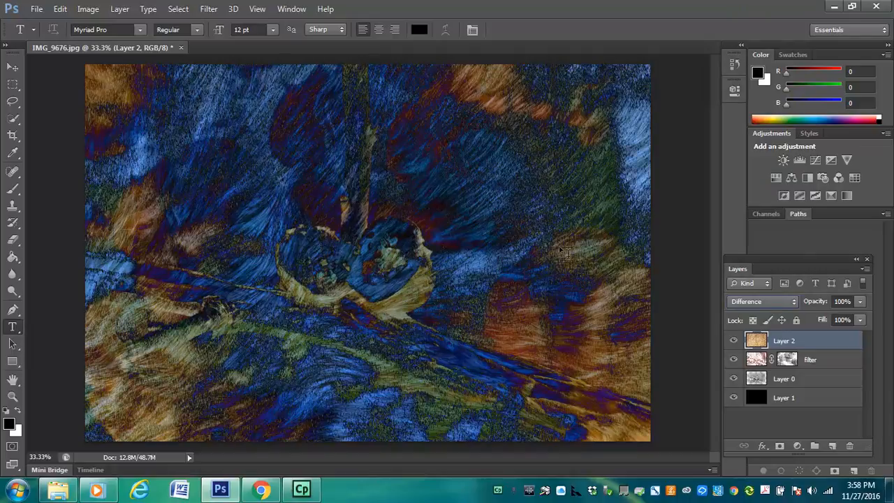
left_click(862, 302)
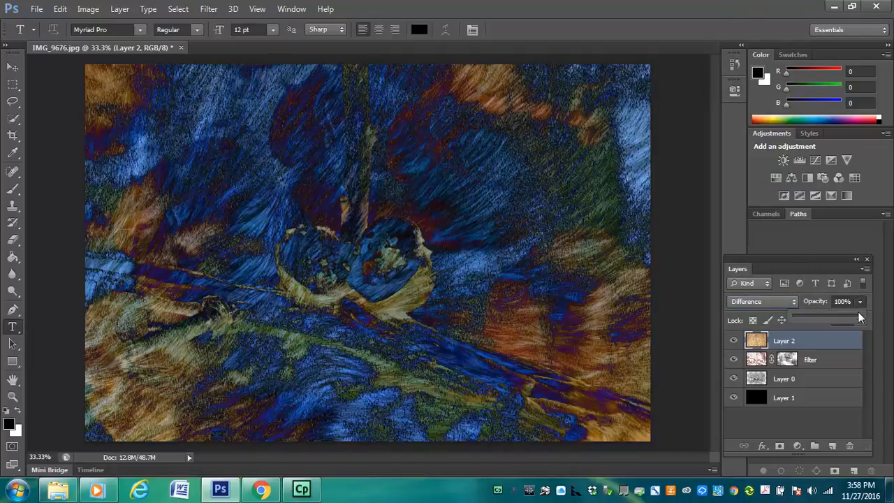
left_click_drag(829, 316, 823, 320)
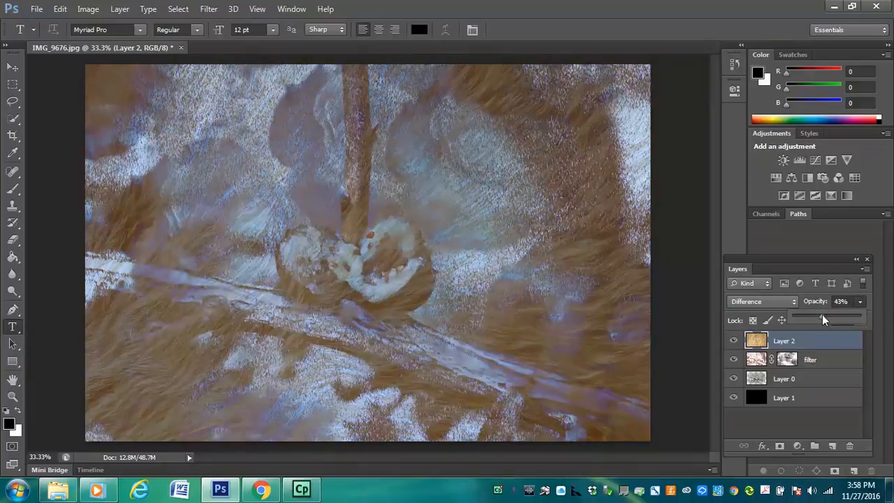
left_click_drag(827, 318, 829, 318)
Compare Multiply with Darken on the fur texture layer and settle on Multiply as its blending mode
left_click(768, 301)
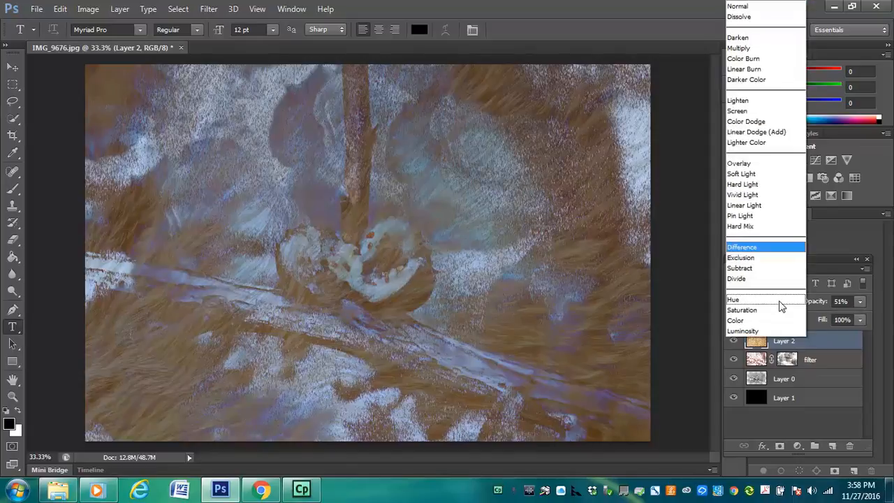
left_click(742, 48)
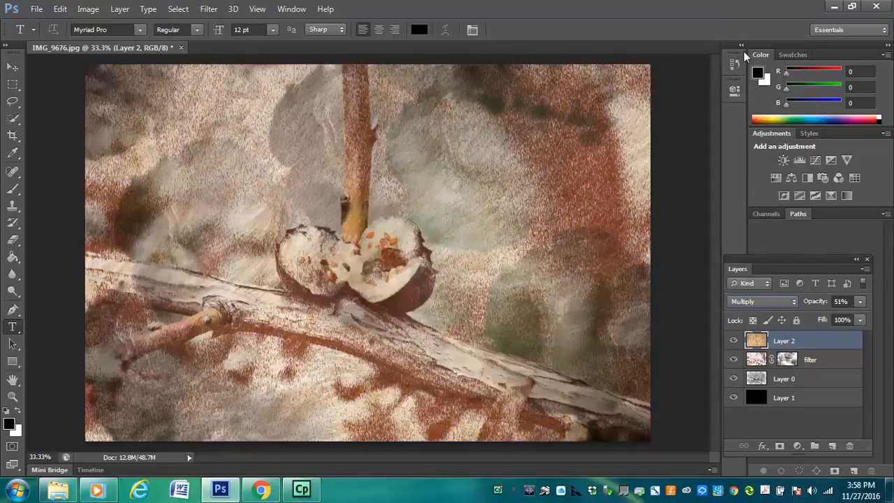
left_click(765, 301)
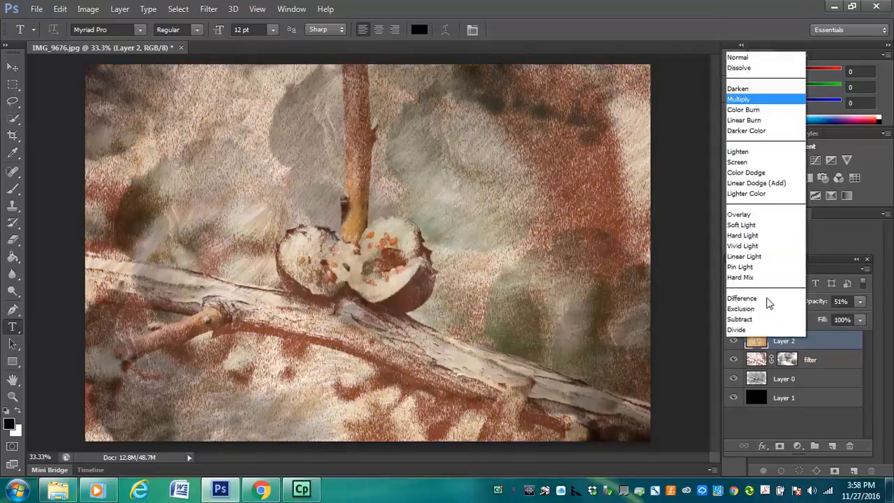
left_click(739, 38)
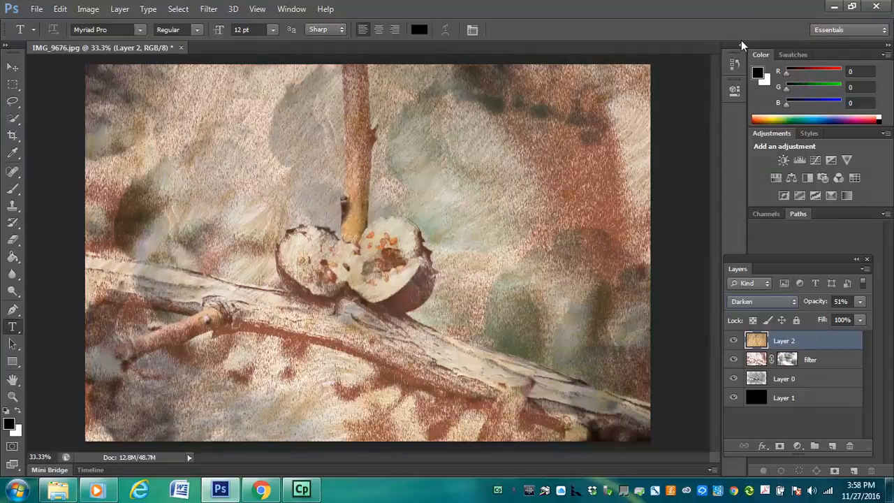
left_click(765, 301)
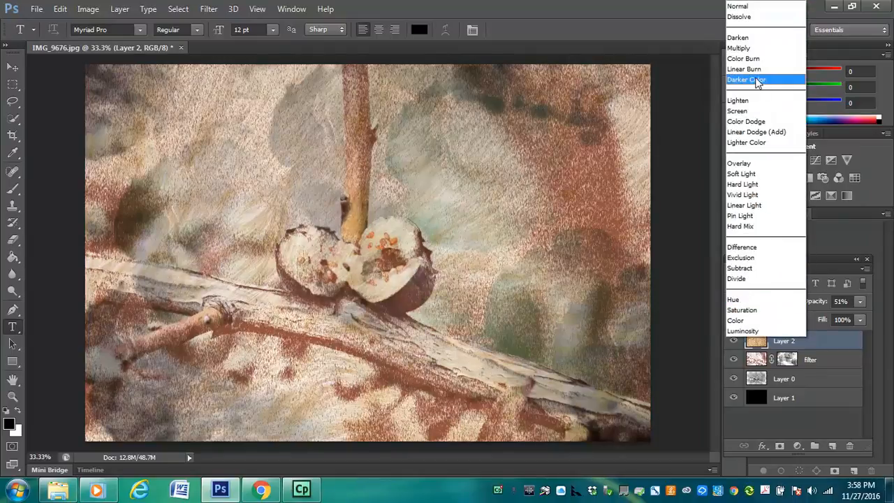
left_click(748, 51)
Set the fur texture layer's opacity to 47%
left_click(860, 305)
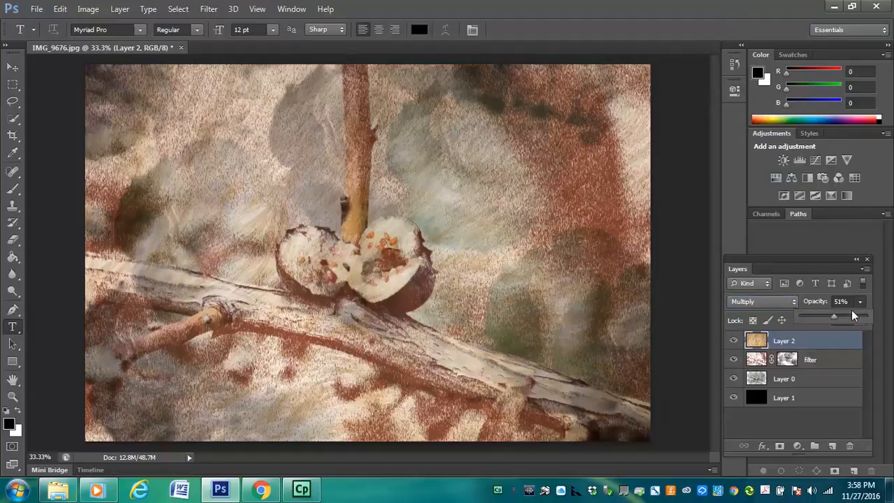
left_click_drag(853, 320, 849, 319)
left_click_drag(828, 320, 830, 320)
Add a layer mask to the fur texture layer and choose a soft round 900 px brush with 0% hardness
left_click(781, 447)
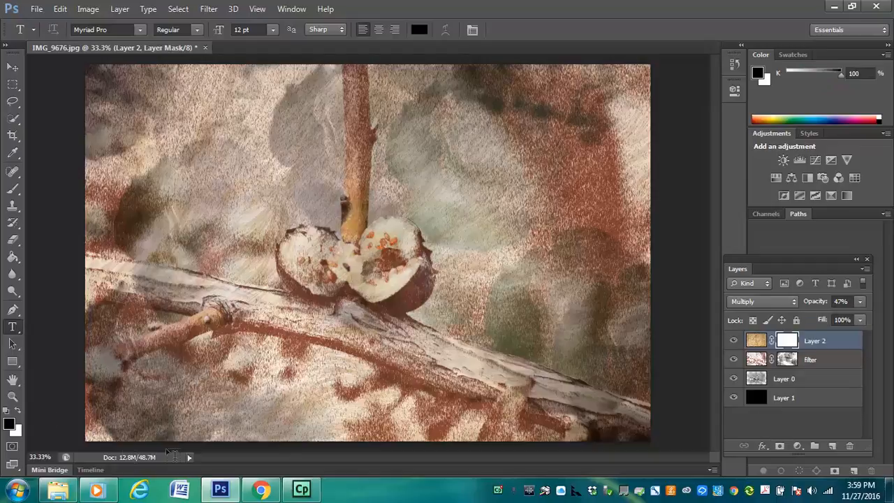
key("b")
left_click(62, 29)
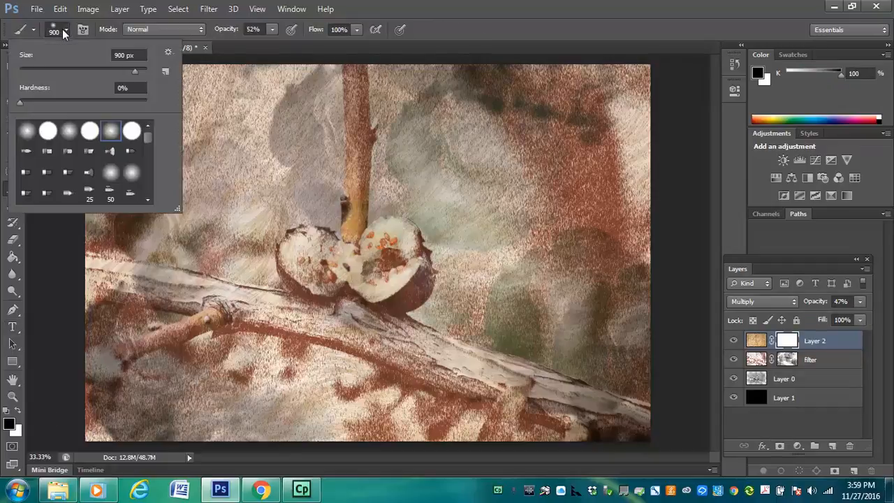
left_click(119, 132)
Paint black on the fur texture layer's mask, mainly over the two berry halves, to hide the texture there
left_click_drag(382, 261, 347, 260)
left_click(380, 268)
left_click(379, 274)
left_click(305, 257)
left_click(330, 259)
left_click(650, 131)
left_click(185, 287)
left_click(105, 155)
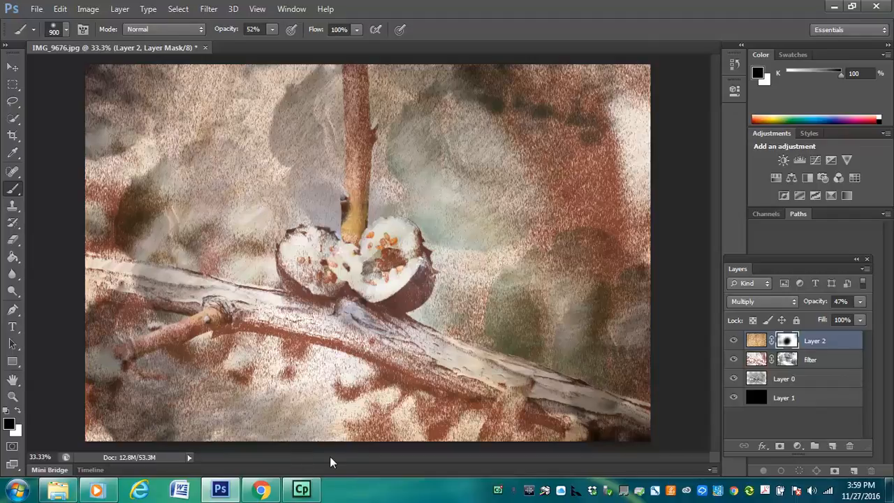
Switch to Chrome, find the 1920 × 1200 HDWPlan background with a brown floral border in the texture results, and copy the image
left_click(260, 491)
left_click_drag(889, 148, 889, 313)
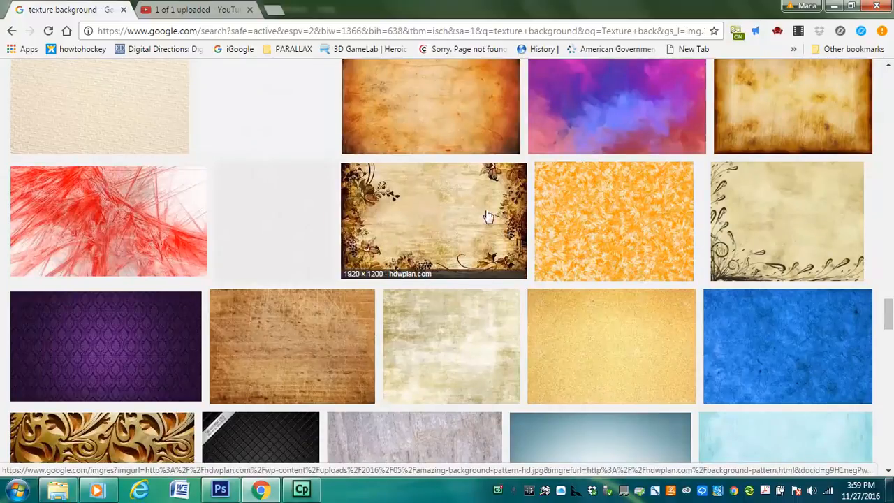
left_click_drag(886, 302, 891, 320)
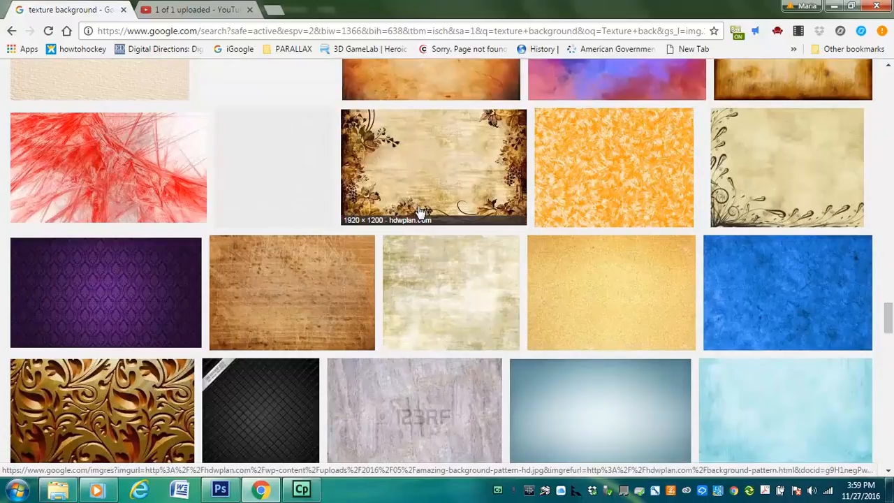
left_click(435, 183)
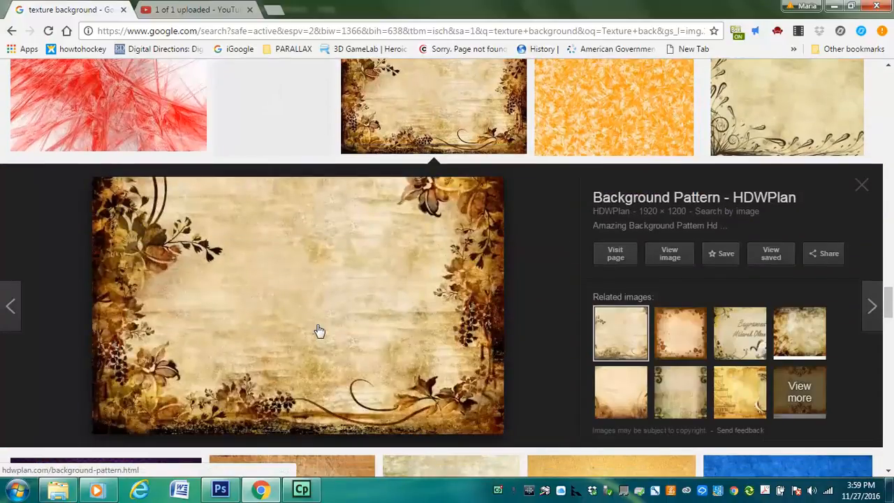
right_click(327, 301)
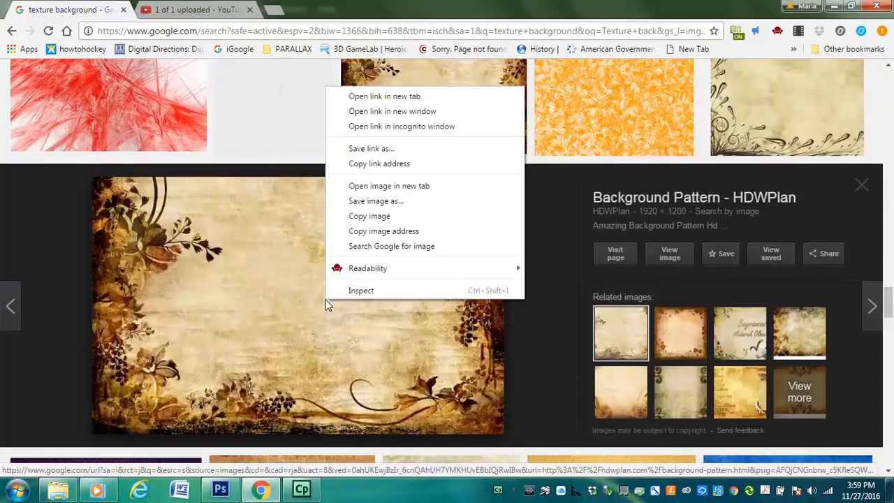
left_click(385, 217)
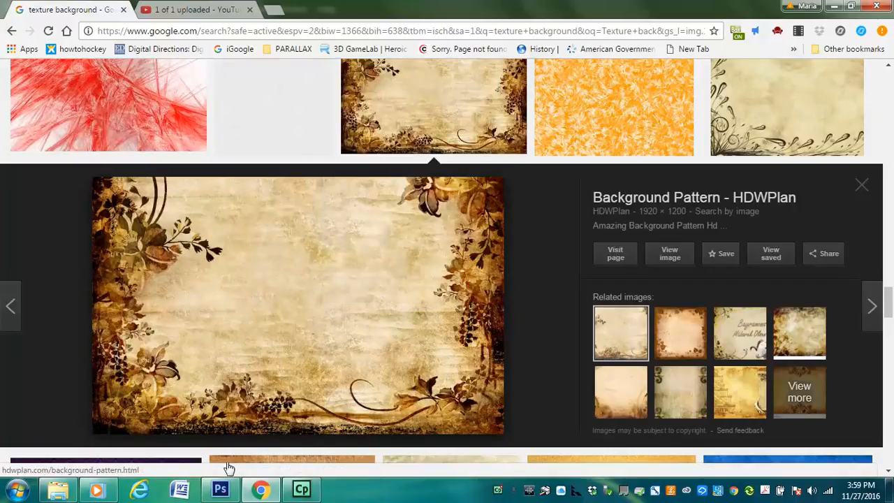
Paste the floral background into the Photoshop document as a new layer and enlarge it to about 148% width and 167.5% height
left_click(219, 491)
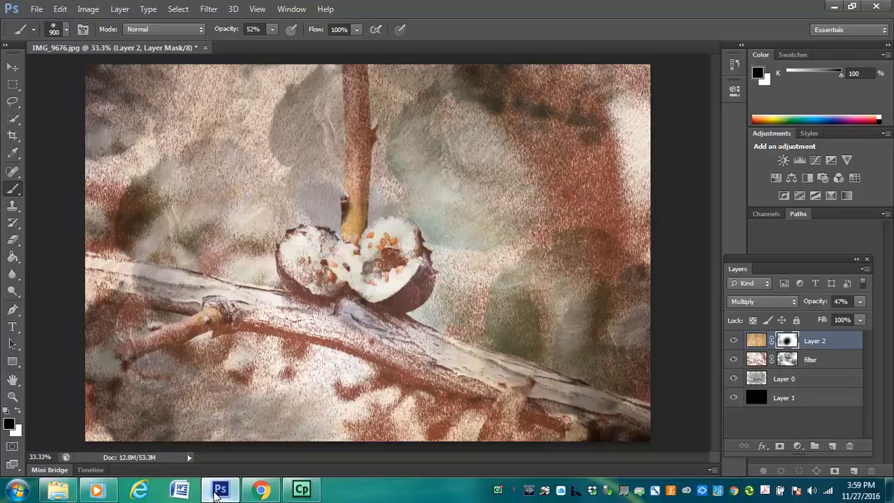
key("ctrl+v")
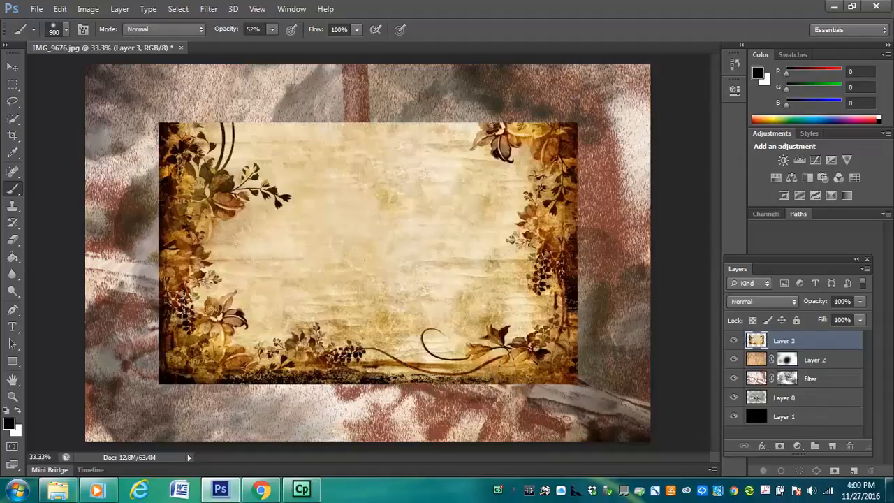
key("ctrl+t")
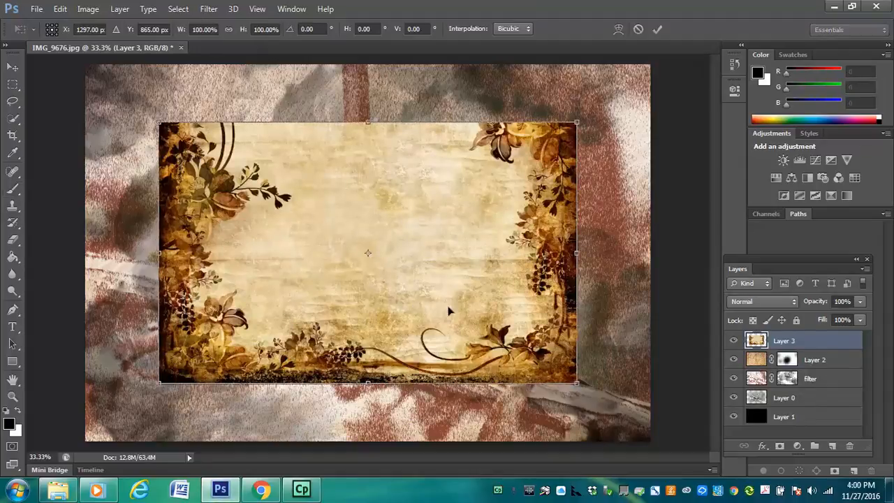
left_click_drag(579, 383, 651, 440)
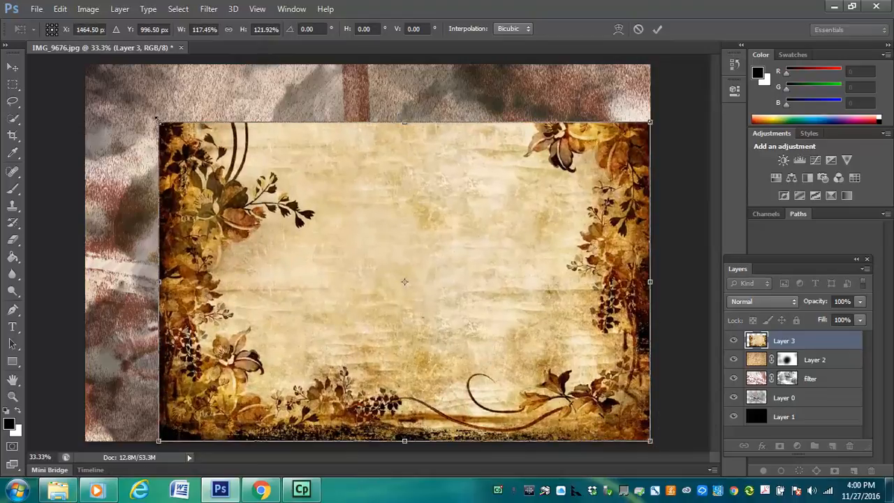
left_click_drag(160, 123, 31, 5)
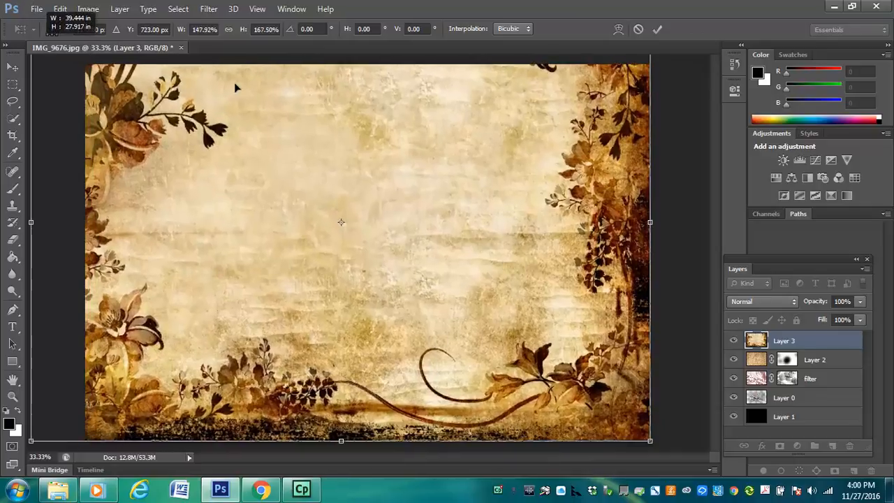
Reposition the enlarged floral background to cover the canvas, undo a trial rotation of about -15°, and commit the transform
left_click_drag(431, 214, 444, 234)
mouse_move(427, 161)
left_mouse_down()
mouse_move(429, 220)
mouse_move(428, 145)
mouse_move(424, 158)
left_mouse_up()
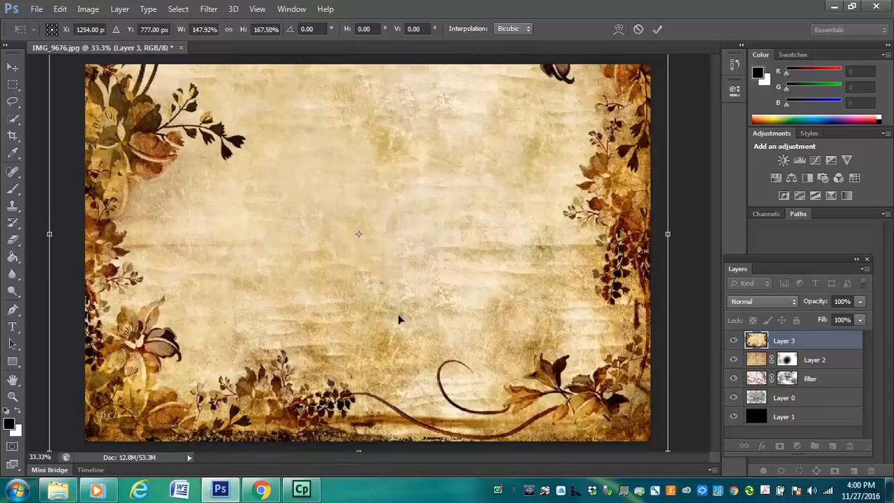
left_click_drag(681, 306, 466, 225)
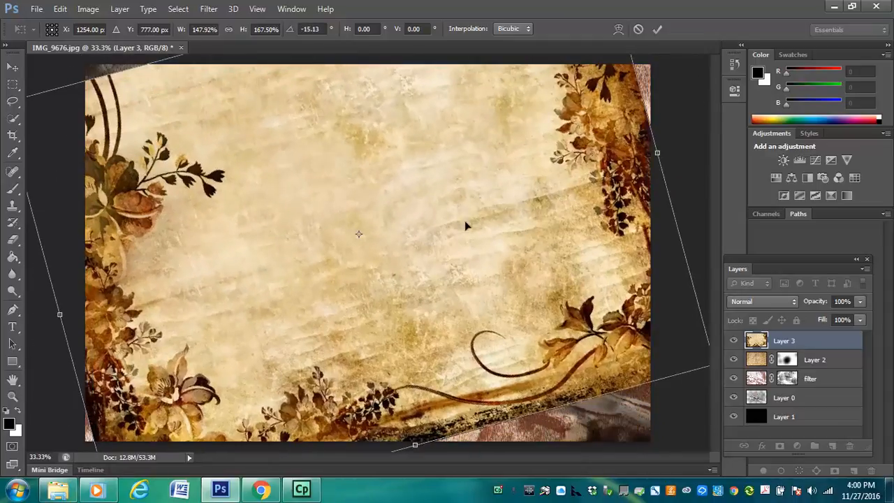
key("ctrl+z")
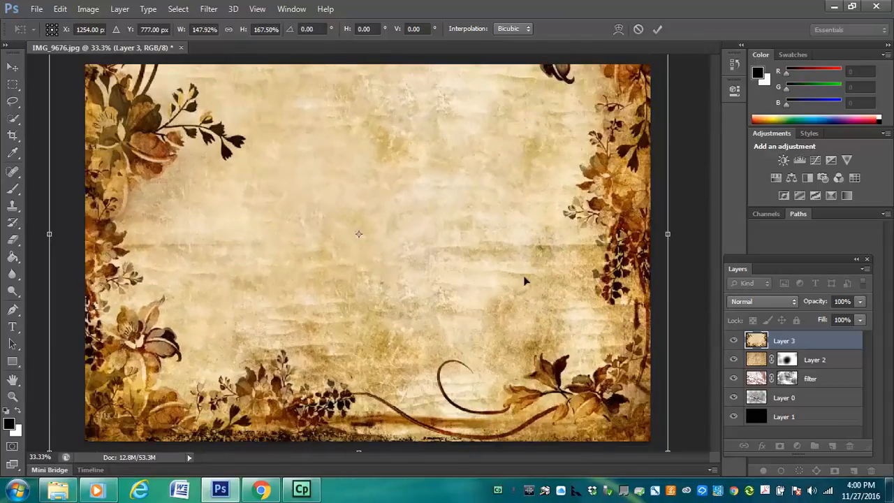
key("Return")
Set the floral background layer's blend mode to Overlay and lower its opacity to 48%
key("b")
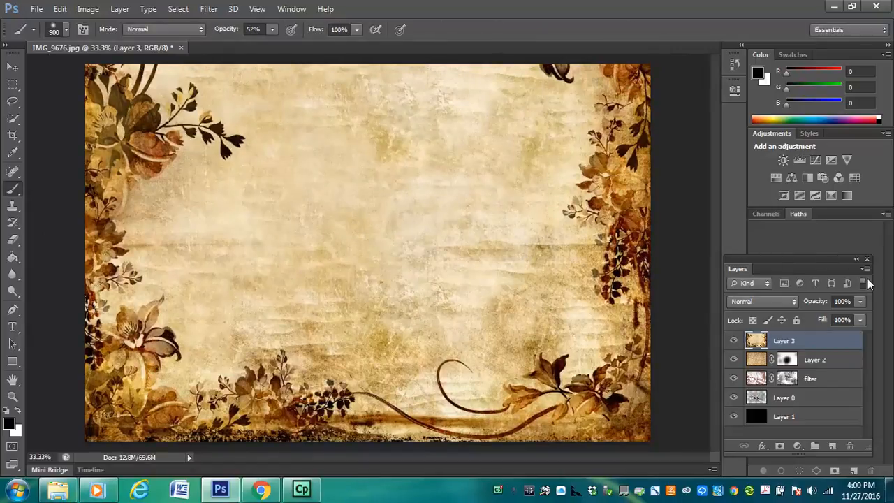
left_click(749, 303)
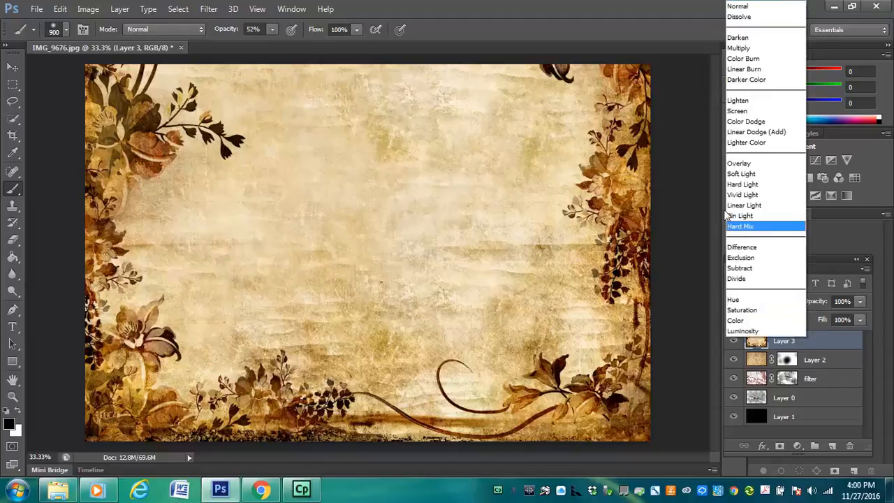
left_click(742, 162)
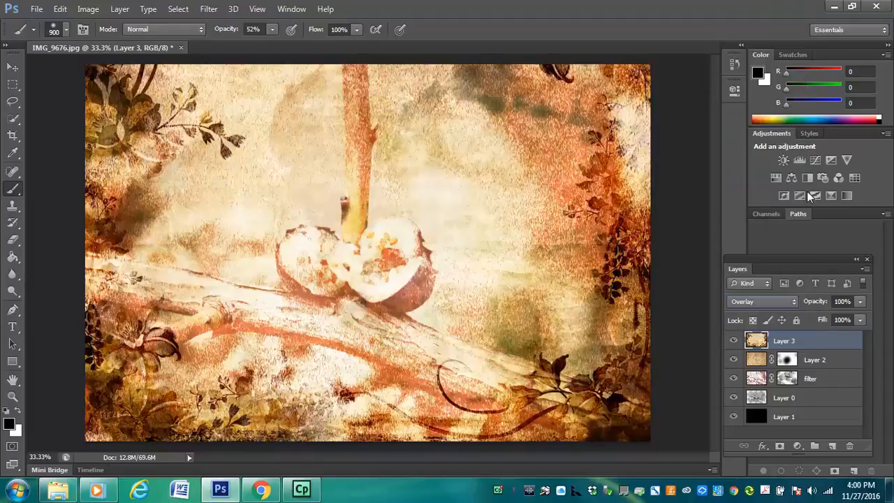
left_click(861, 302)
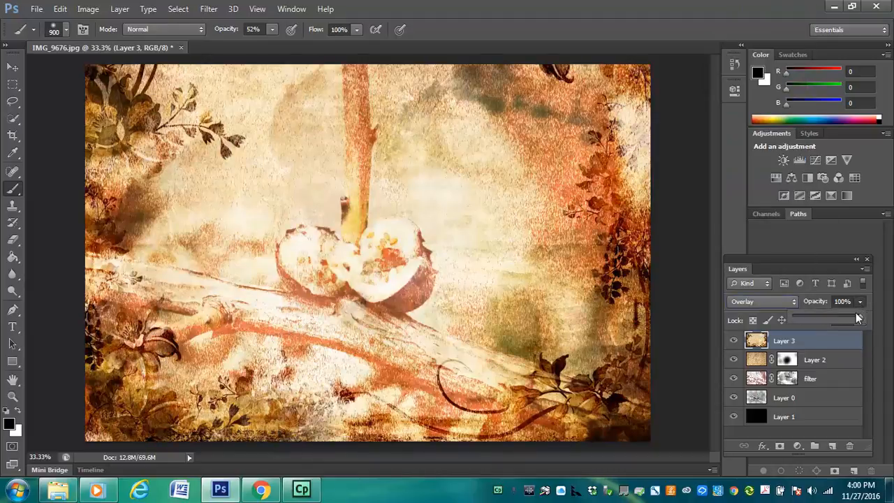
left_click(827, 316)
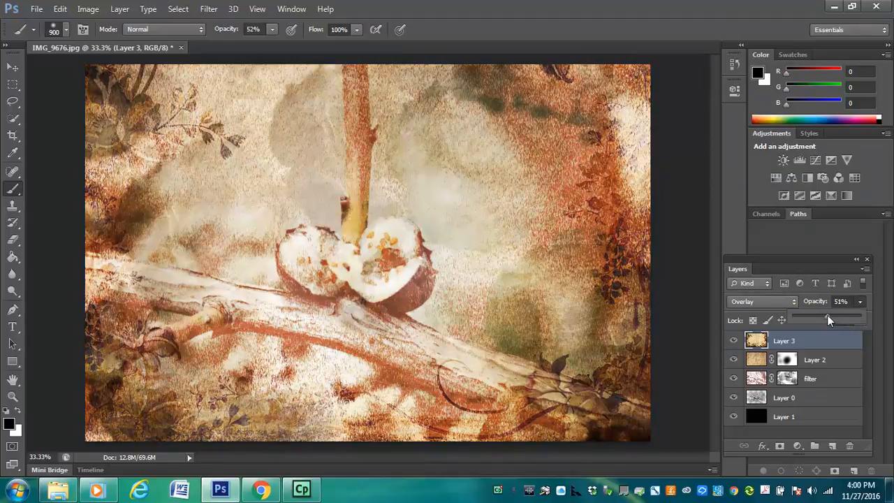
left_click(816, 342)
Add a mask to the floral layer and paint black with the 52% opacity brush over the floral borders and berry halves
left_click(779, 446)
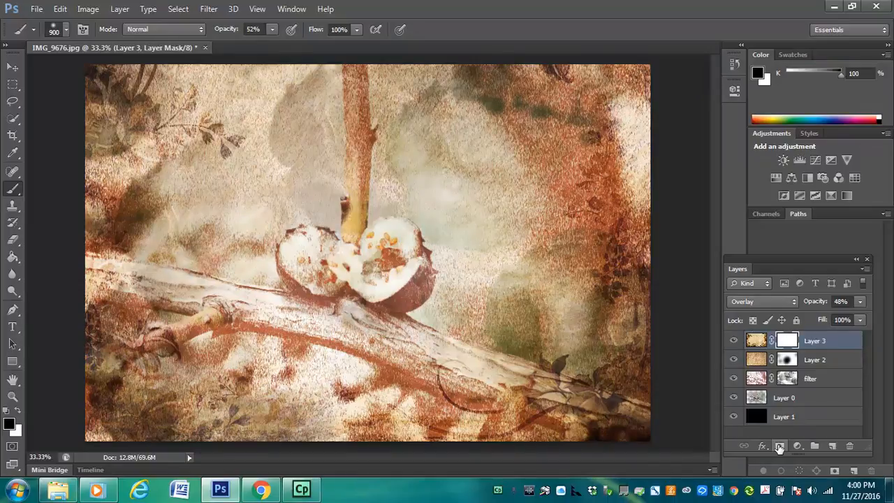
mouse_move(525, 400)
left_mouse_down()
mouse_move(598, 381)
mouse_move(625, 323)
left_mouse_up()
left_click_drag(515, 58, 563, 77)
left_click_drag(112, 79, 65, 156)
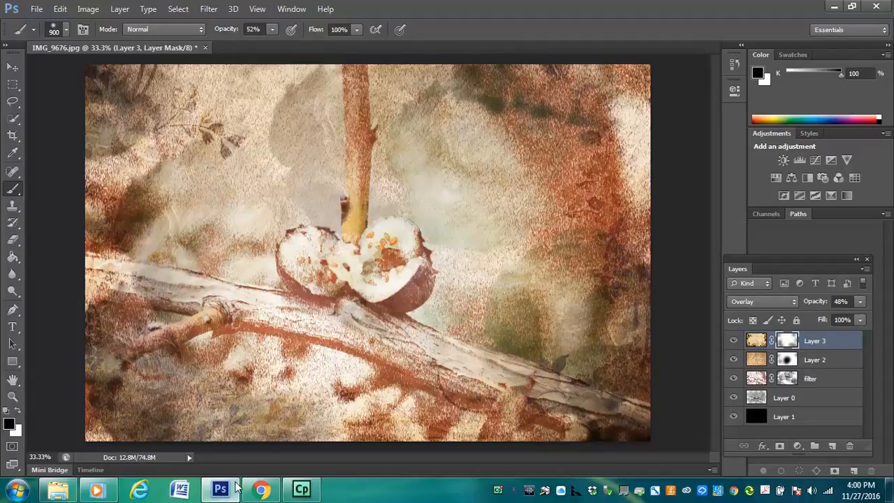
left_click_drag(196, 104, 244, 164)
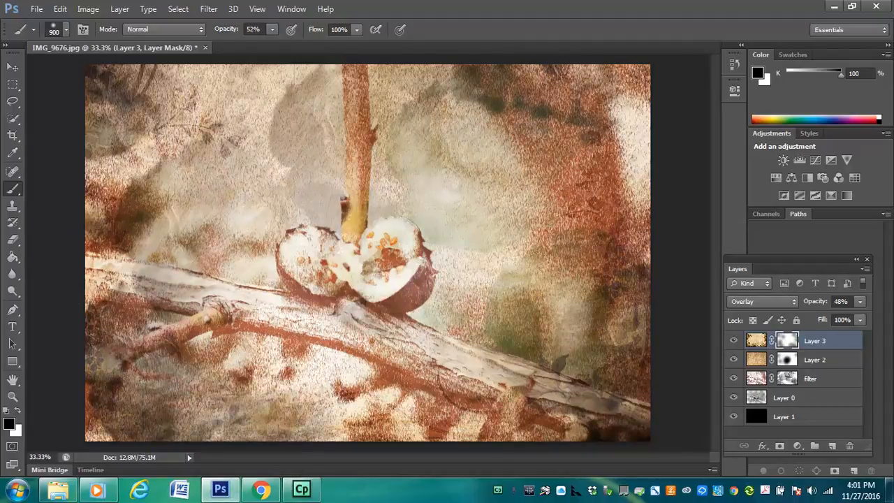
mouse_move(343, 209)
left_mouse_down()
mouse_move(271, 219)
mouse_move(253, 179)
mouse_move(312, 208)
mouse_move(313, 191)
mouse_move(336, 187)
mouse_move(242, 173)
mouse_move(272, 194)
mouse_move(300, 182)
left_mouse_up()
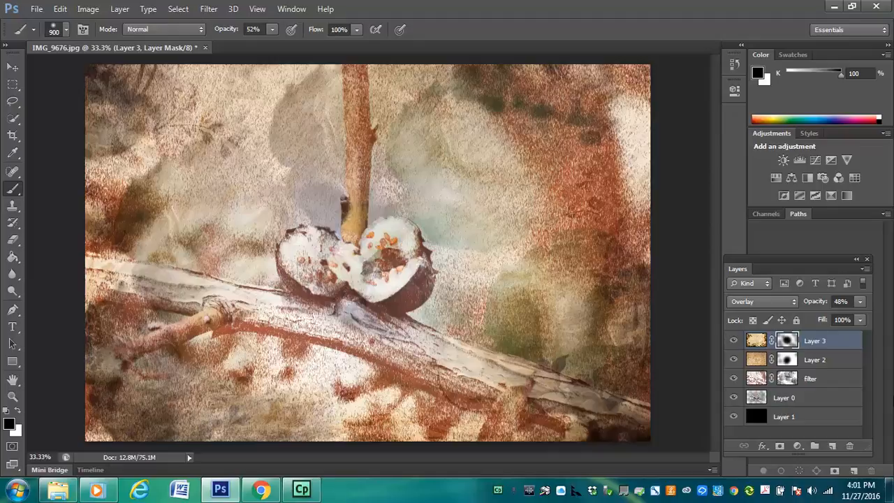
Save the current state of the image as a new history snapshot
left_click(735, 64)
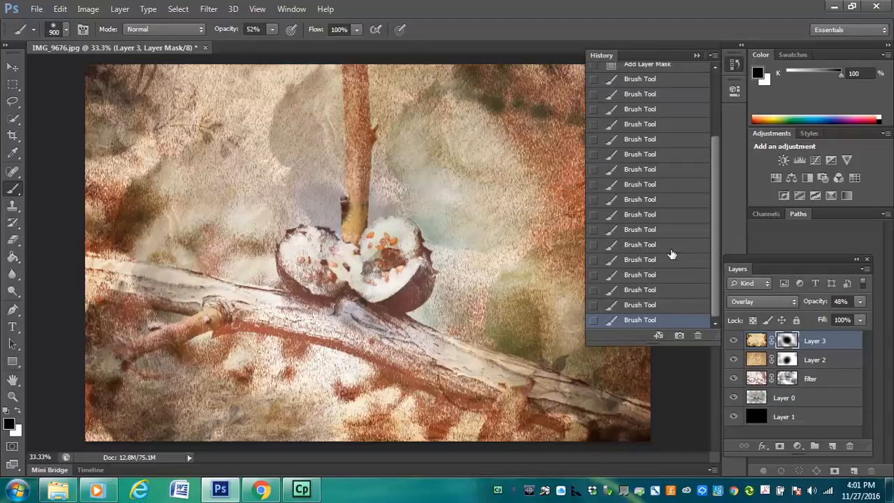
left_click(679, 335)
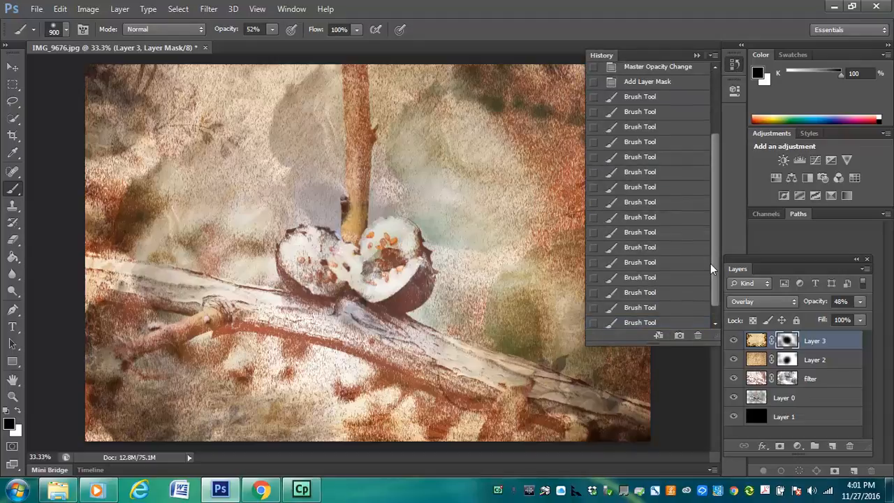
Compare the original photo with each saved history snapshot, finishing on Snapshot 3
scroll(713, 263, "up", 5)
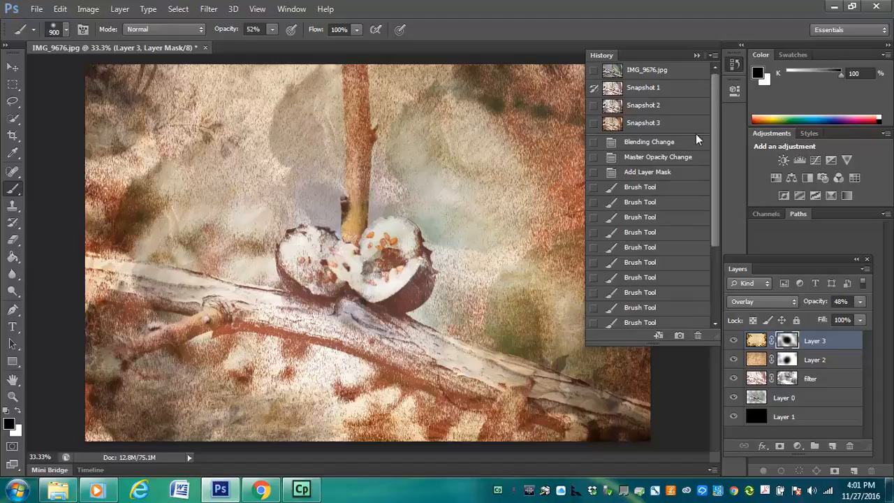
left_click(651, 124)
left_click(652, 109)
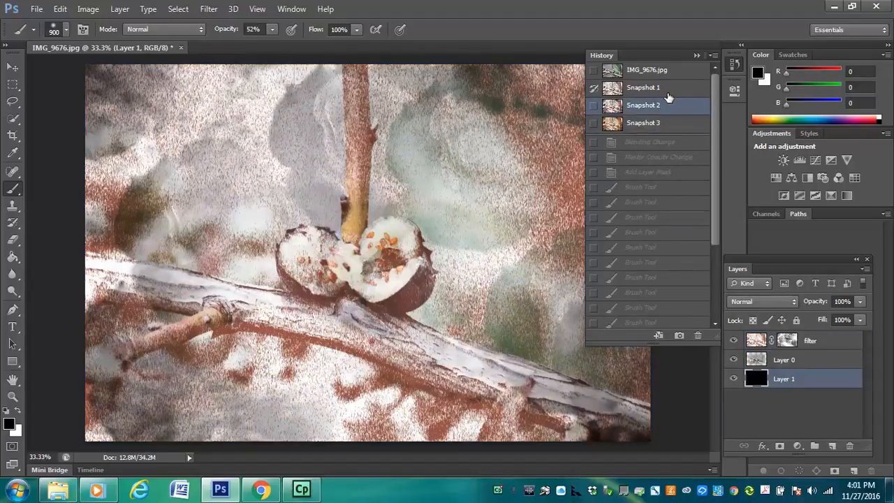
left_click(666, 90)
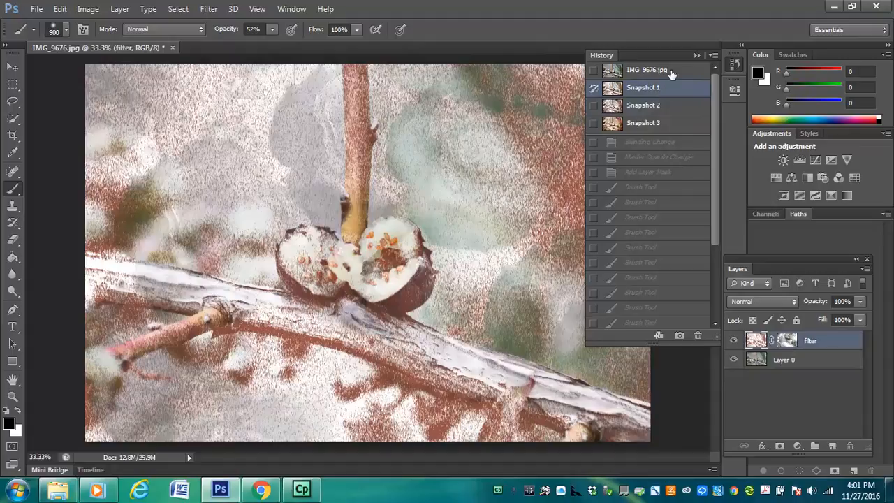
left_click(673, 71)
left_click(668, 87)
left_click(665, 106)
left_click(662, 123)
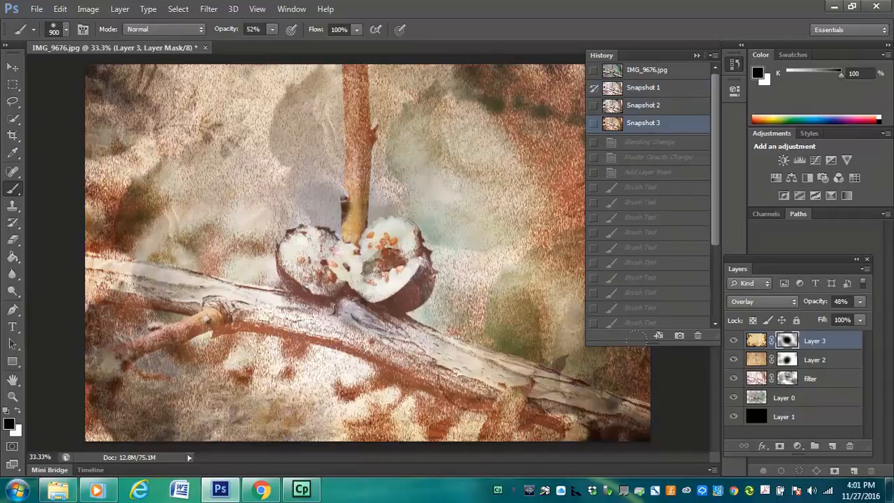
Dab black on the floral layer's mask near the image's lower-right corner and collapse the history list
left_click(609, 370)
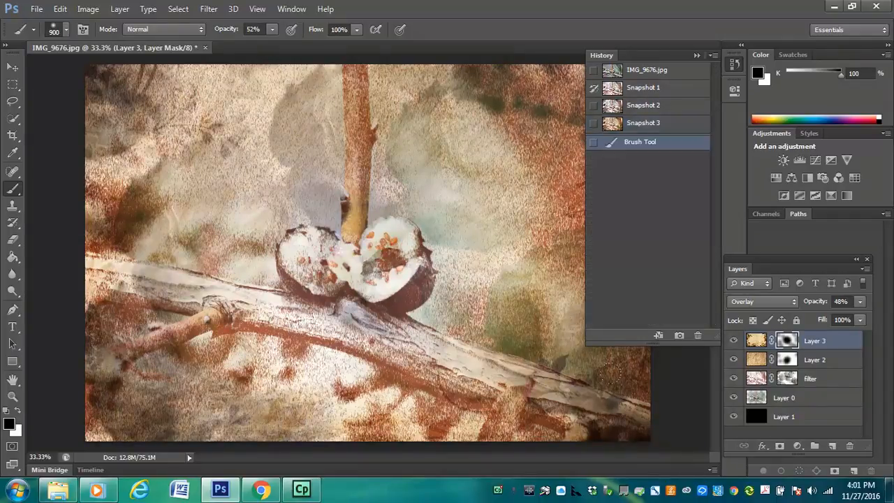
left_click(694, 53)
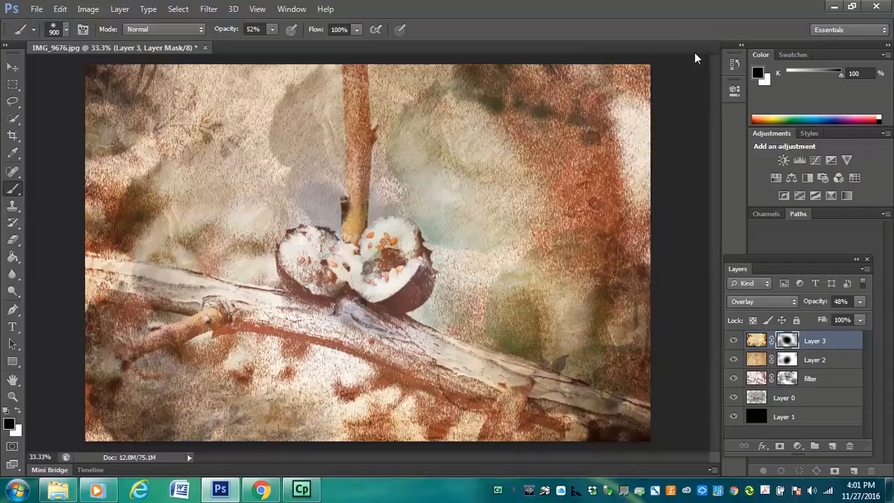